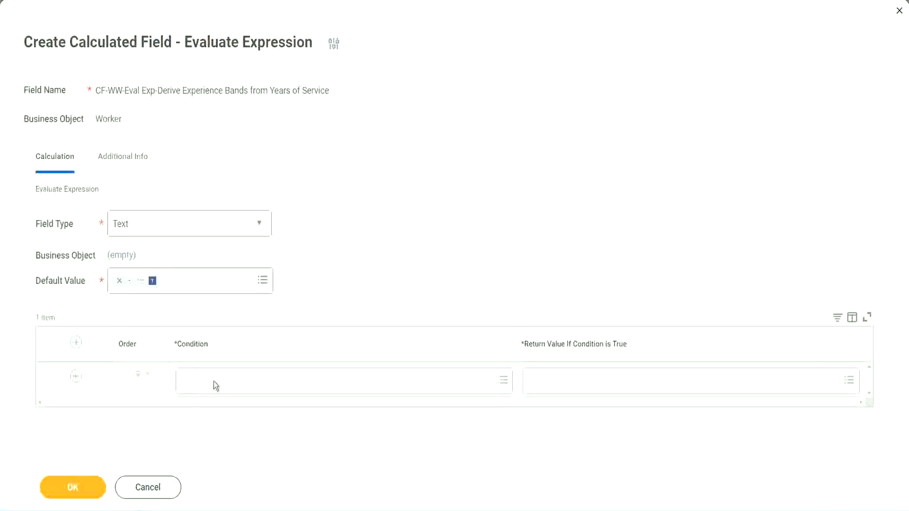
# Copy the Field 1 name from the Notepad++ notes and set the first condition to CF-WW-TF-Length of Service between 0 and 7 years
pyautogui.click(213, 384)
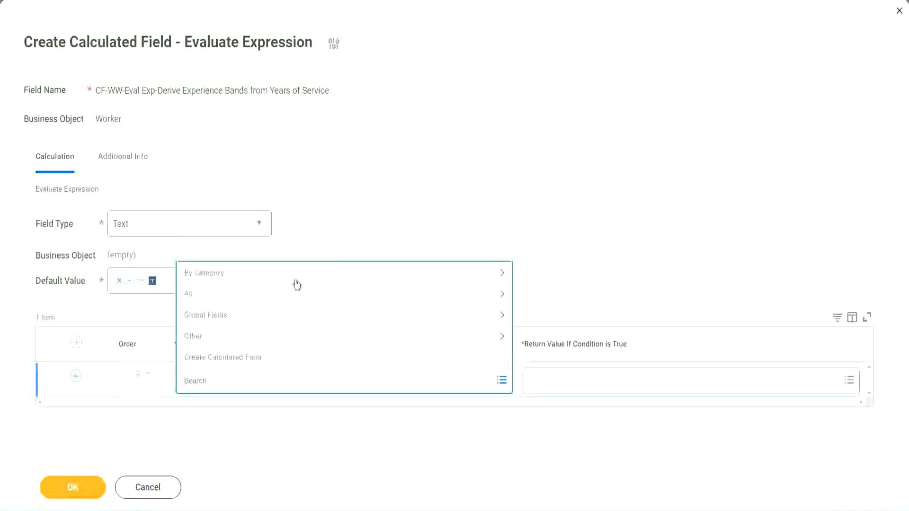
pyautogui.click(347, 210)
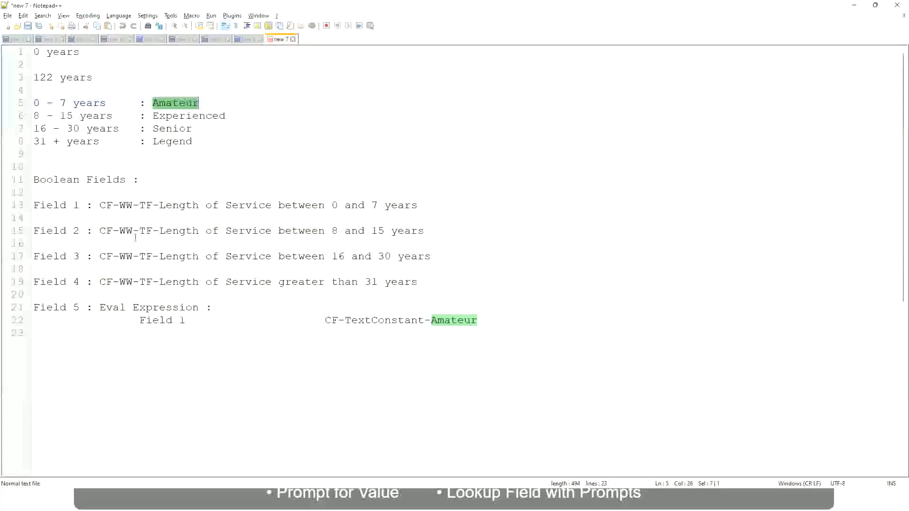
pyautogui.doubleClick(103, 205)
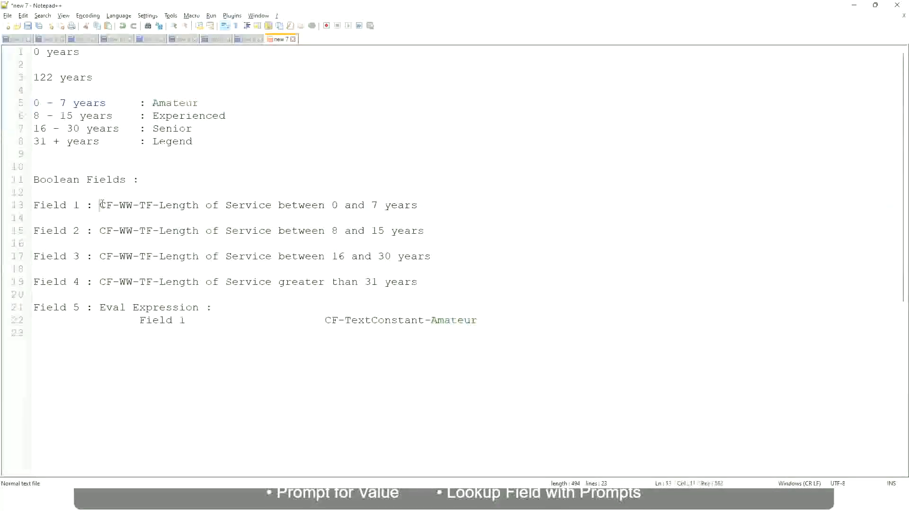
pyautogui.moveTo(157, 206); pyautogui.dragTo(419, 209)
pyautogui.hotkey('ctrl', 'c')
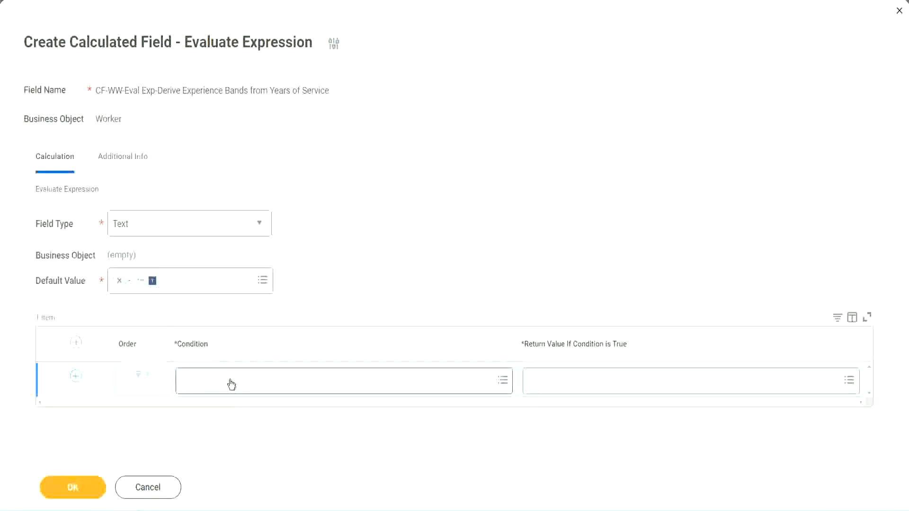
pyautogui.click(231, 384)
pyautogui.hotkey('ctrl', 'v')
pyautogui.press('Return')
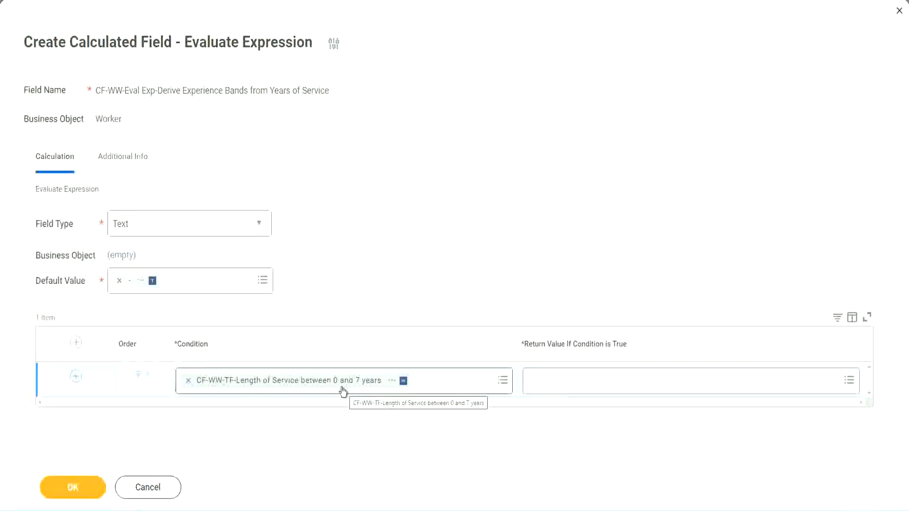
pyautogui.click(592, 388)
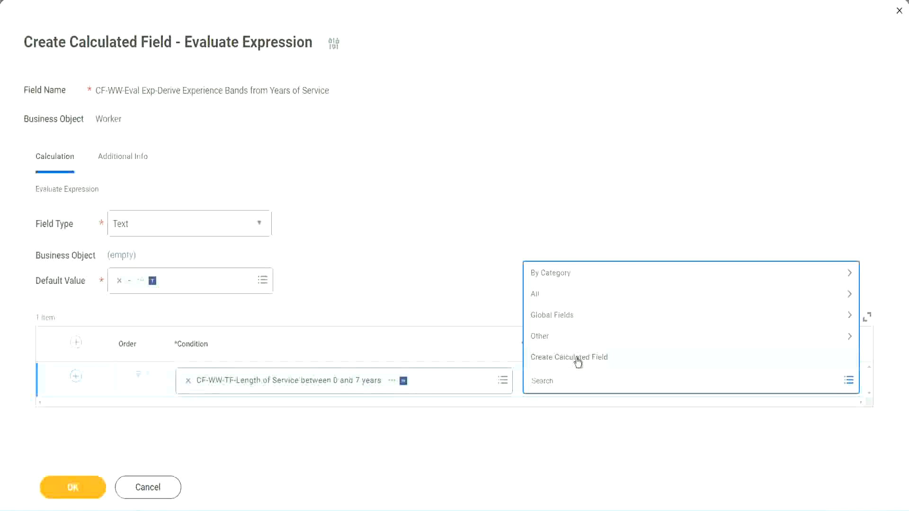
pyautogui.click(528, 236)
pyautogui.click(548, 384)
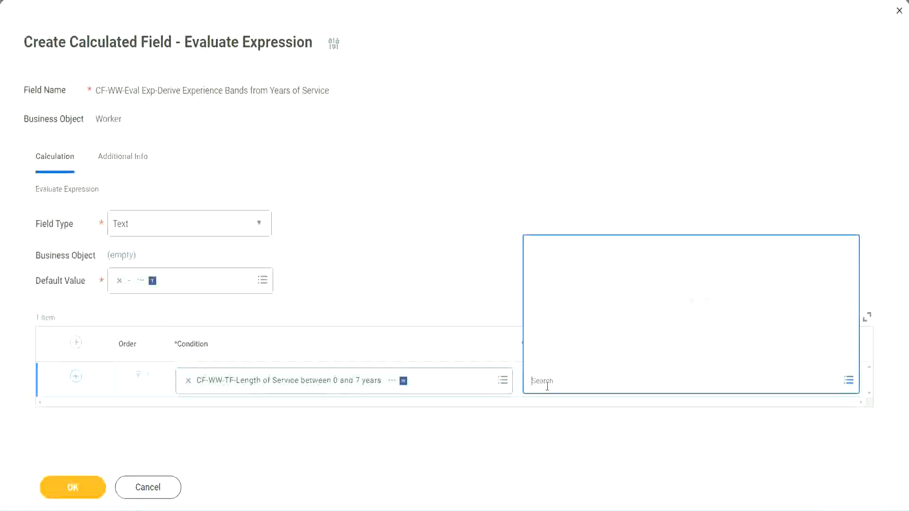
pyautogui.write('Amaterue')
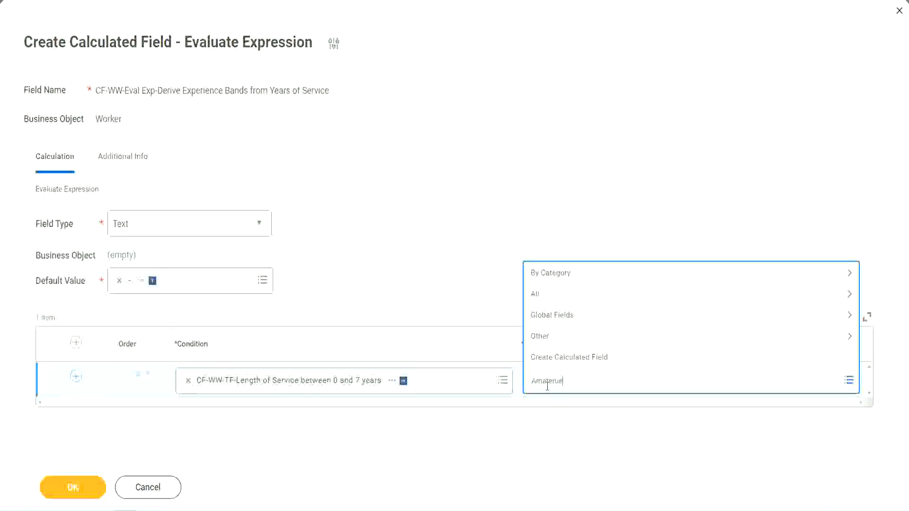
pyautogui.click(460, 275)
pyautogui.click(573, 389)
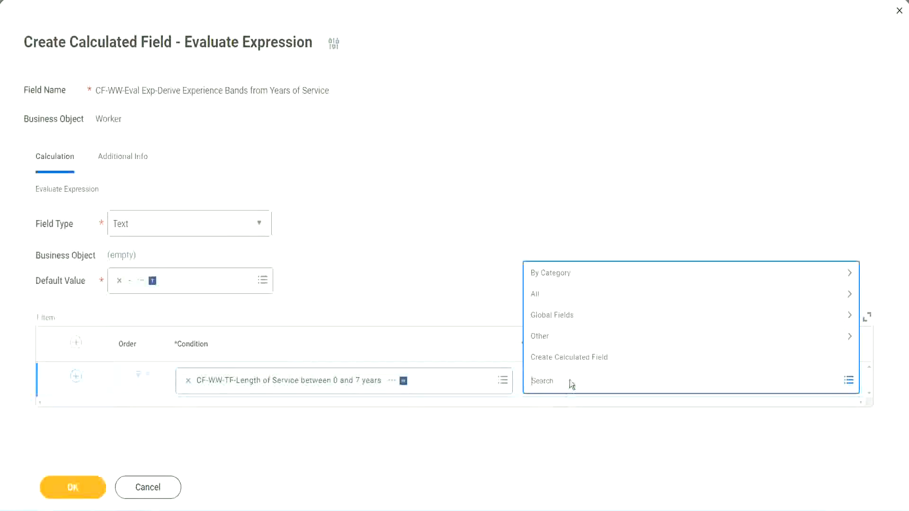
pyautogui.click(458, 275)
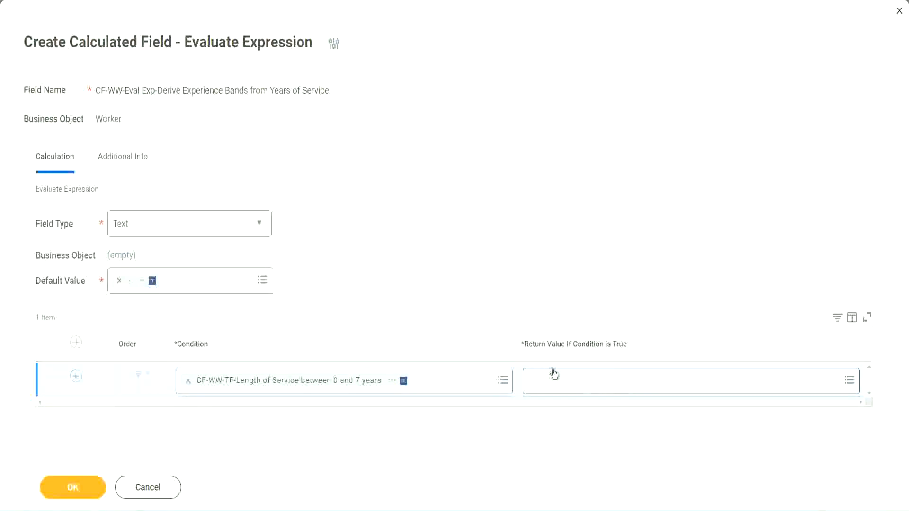
# Start creating a new calculated field for the first row's return value and name it CF-WW-TC-Amateur
pyautogui.click(589, 380)
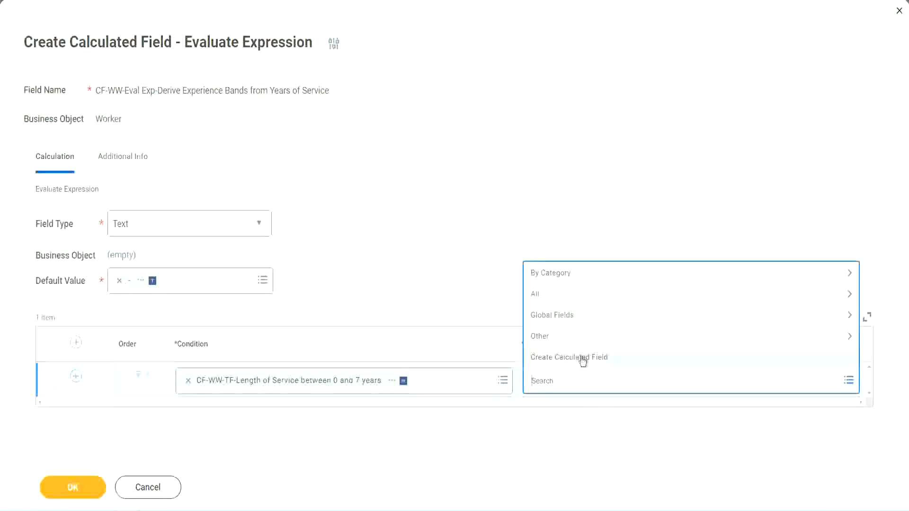
pyautogui.click(582, 359)
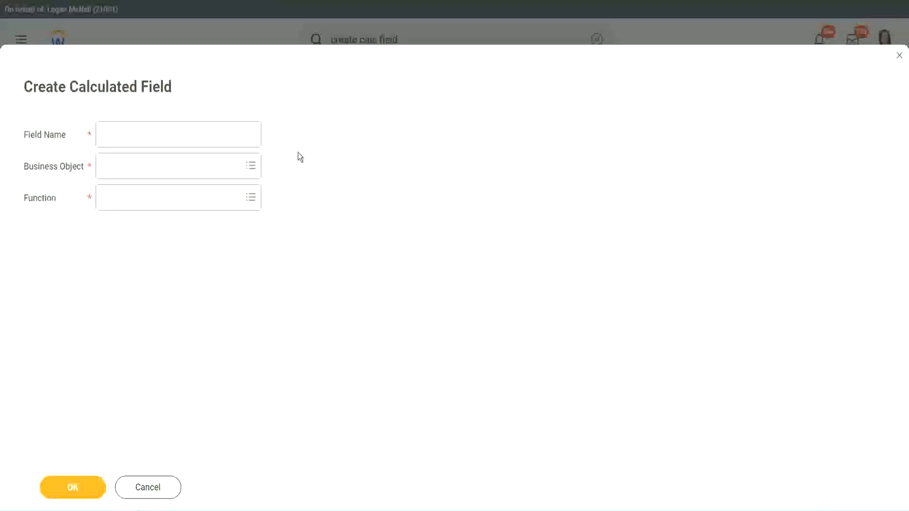
pyautogui.click(112, 136)
pyautogui.write('CF-')
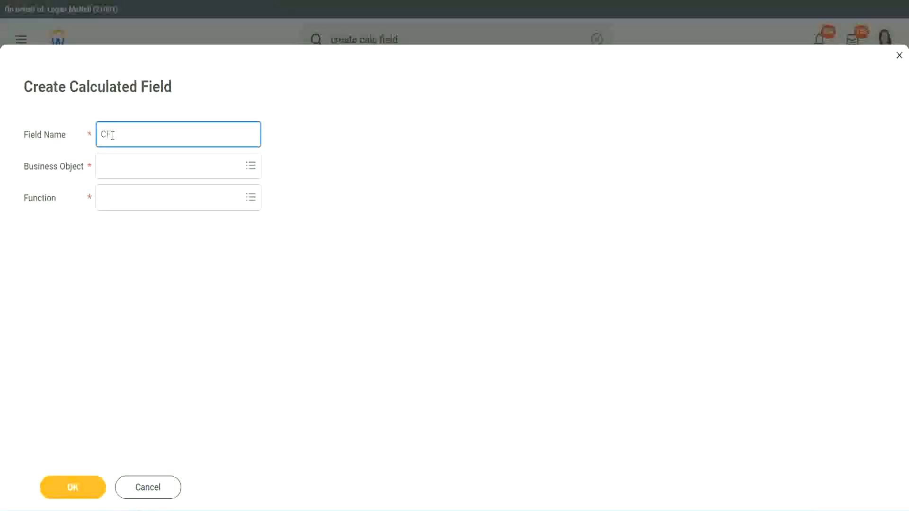
pyautogui.write('TC-Amateur')
pyautogui.click(114, 134)
pyautogui.write('WW')
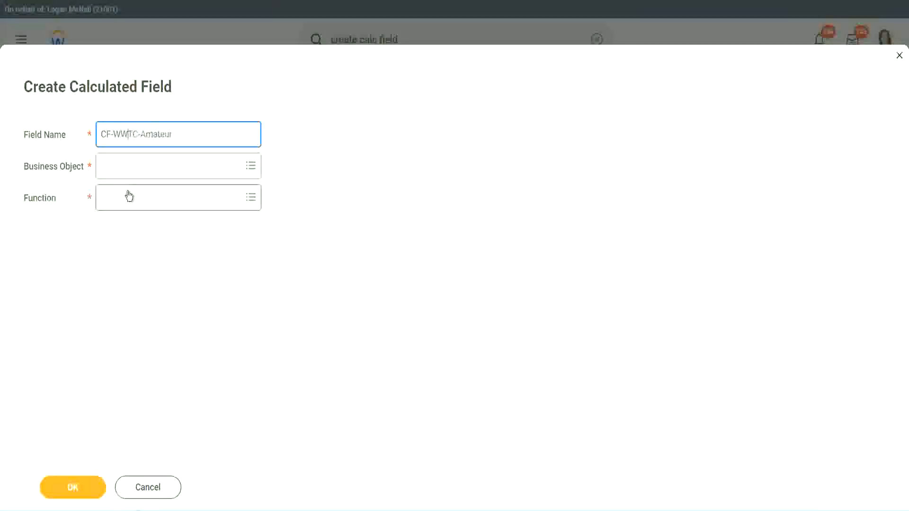
pyautogui.write('-')
# Set the new calculated field's business object to Global
pyautogui.click(129, 165)
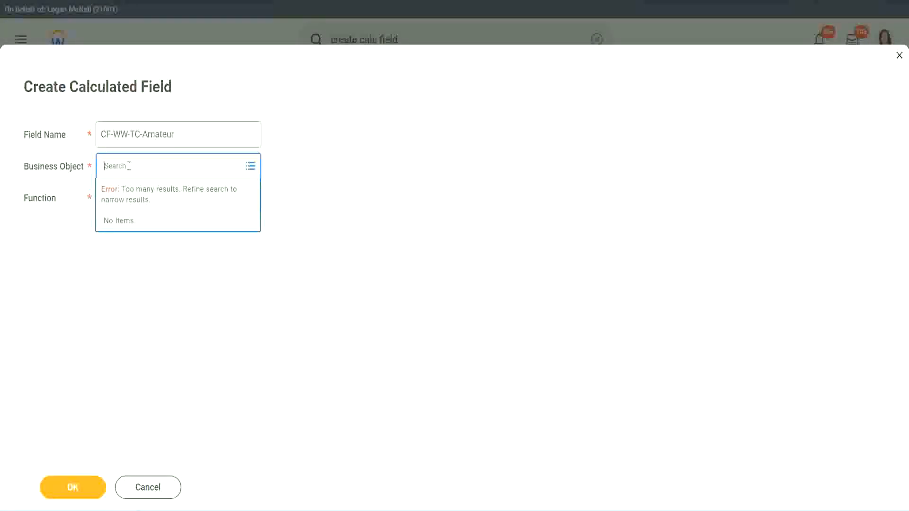
pyautogui.write('worker')
pyautogui.press('BackSpace')
pyautogui.press('BackSpace')
pyautogui.press('BackSpace')
pyautogui.press('BackSpace')
pyautogui.press('BackSpace')
pyautogui.press('BackSpace')
pyautogui.write('global')
pyautogui.press('Return')
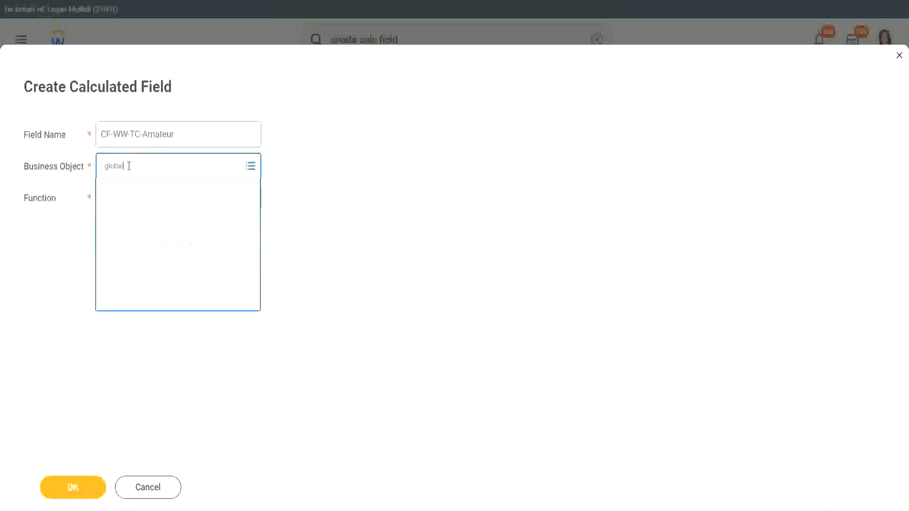
pyautogui.click(143, 220)
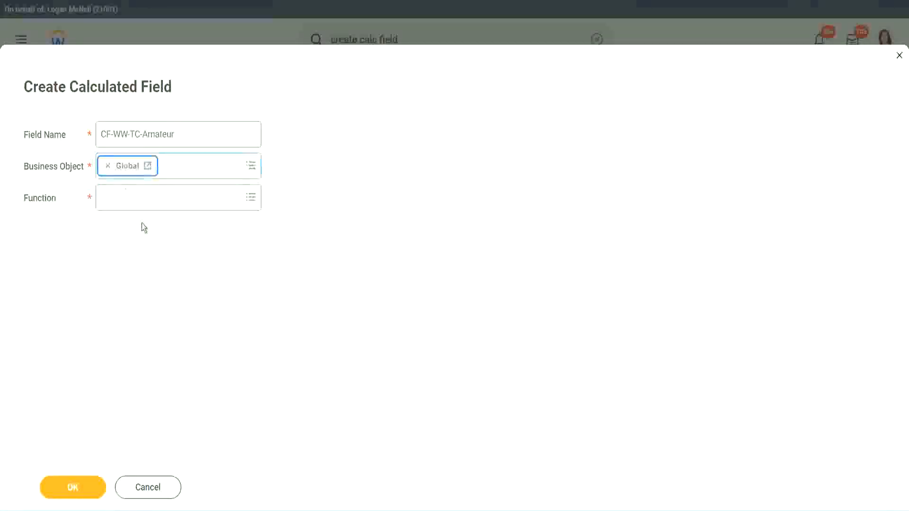
pyautogui.tripleClick(209, 137)
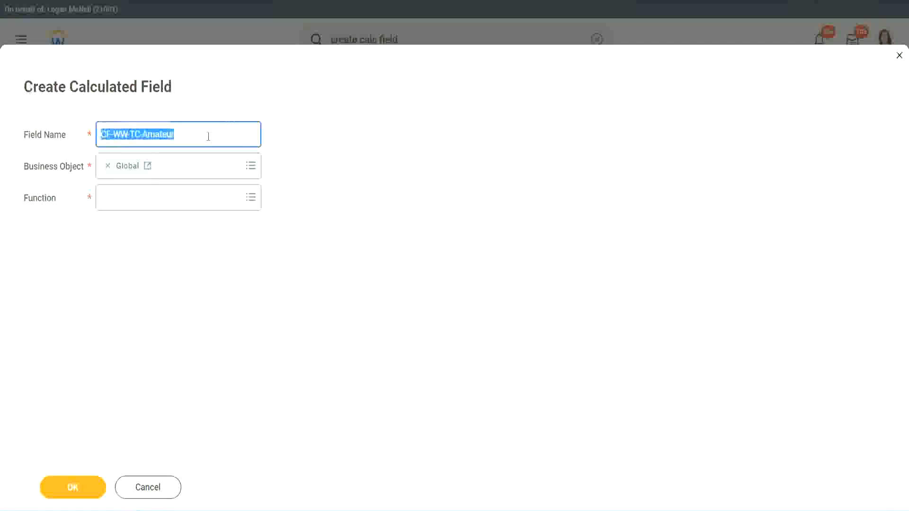
pyautogui.click(197, 136)
pyautogui.doubleClick(179, 133)
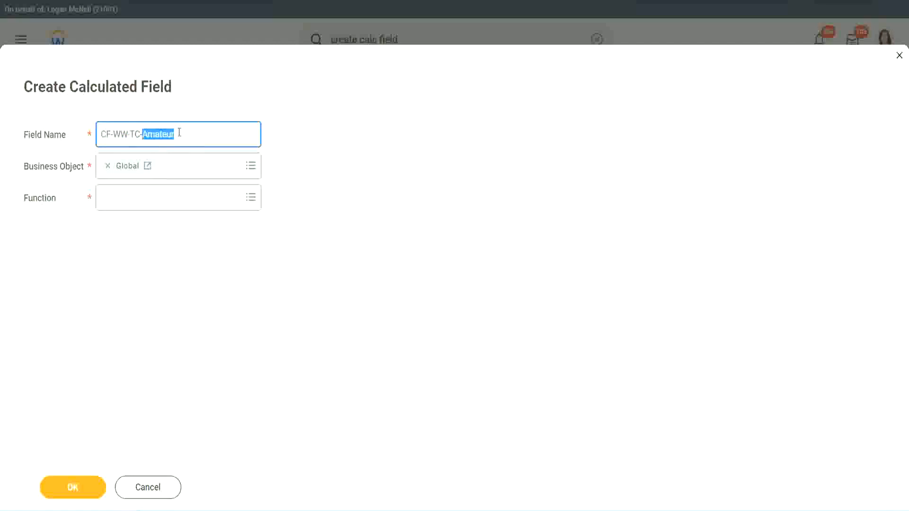
pyautogui.click(189, 133)
pyautogui.doubleClick(170, 137)
# Choose Text Constant as the new field's function and continue to its definition
pyautogui.click(126, 198)
pyautogui.write('text const')
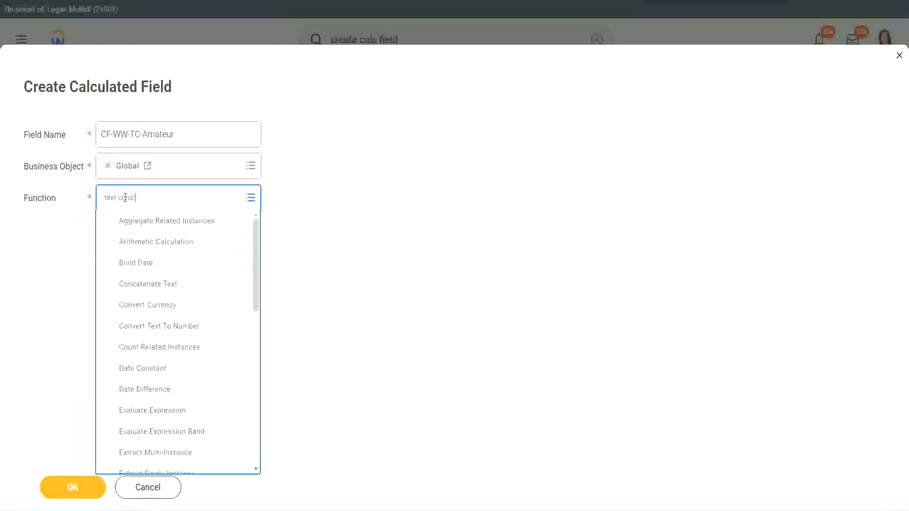
pyautogui.press('Return')
pyautogui.click(75, 495)
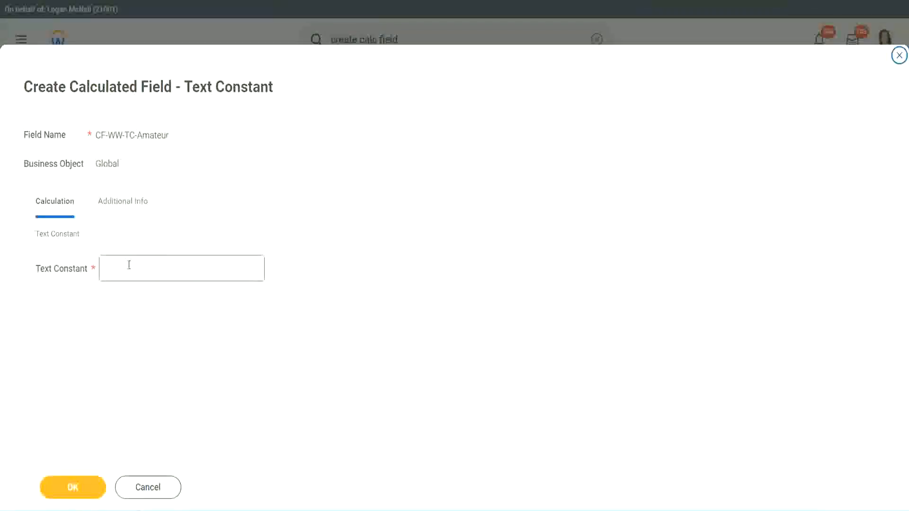
# Enter Amateur as the text constant and save the field as the first row's return value
pyautogui.click(147, 267)
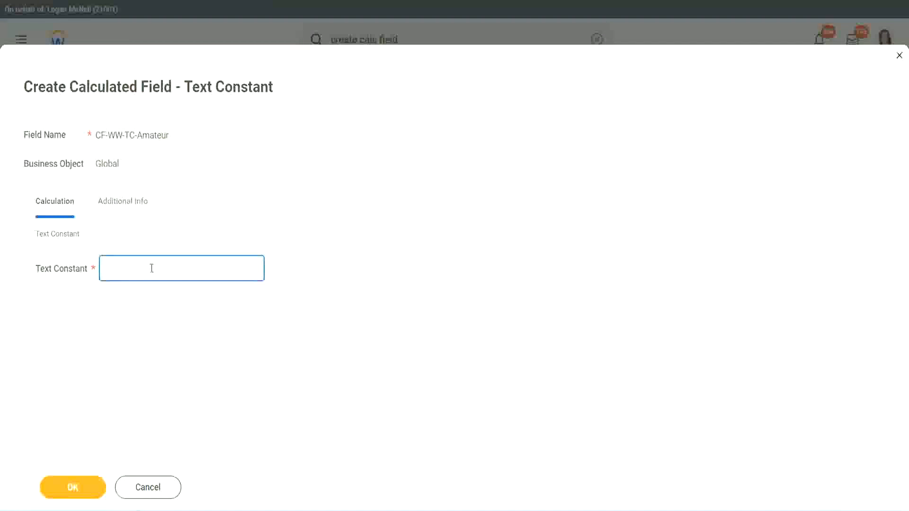
pyautogui.write('Amateur')
pyautogui.click(70, 490)
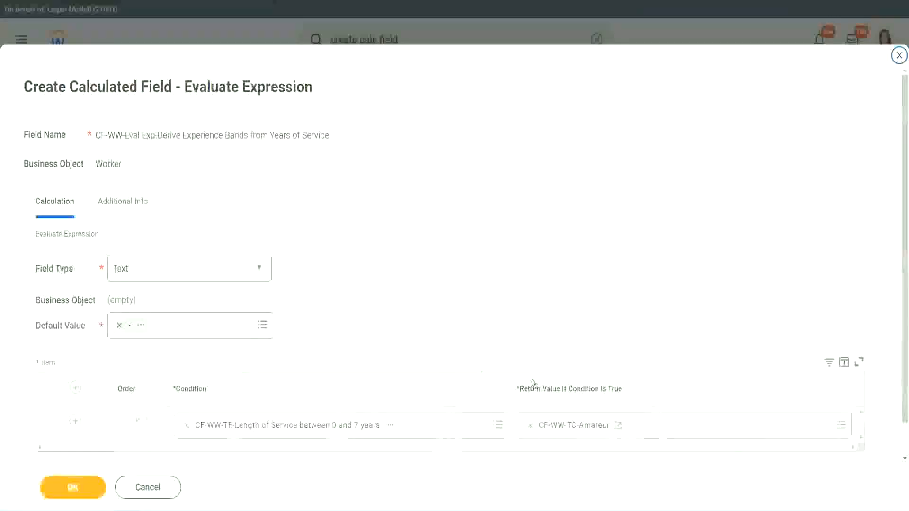
pyautogui.rightClick(564, 429)
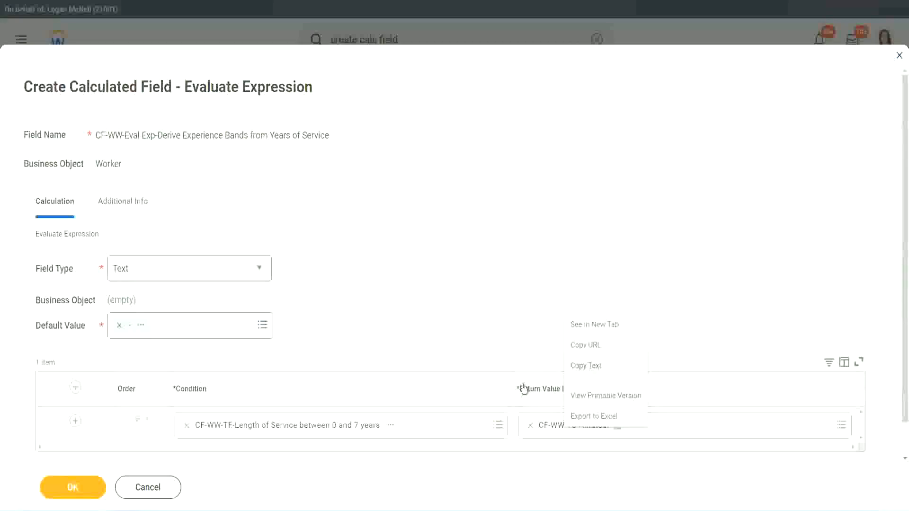
pyautogui.click(564, 431)
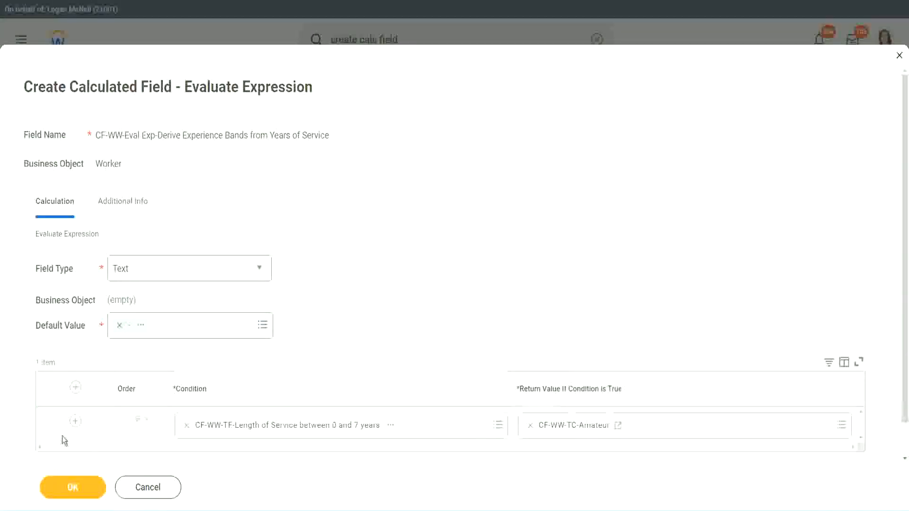
# Add three more condition rows below the first one in the Evaluate Expression table
pyautogui.click(75, 424)
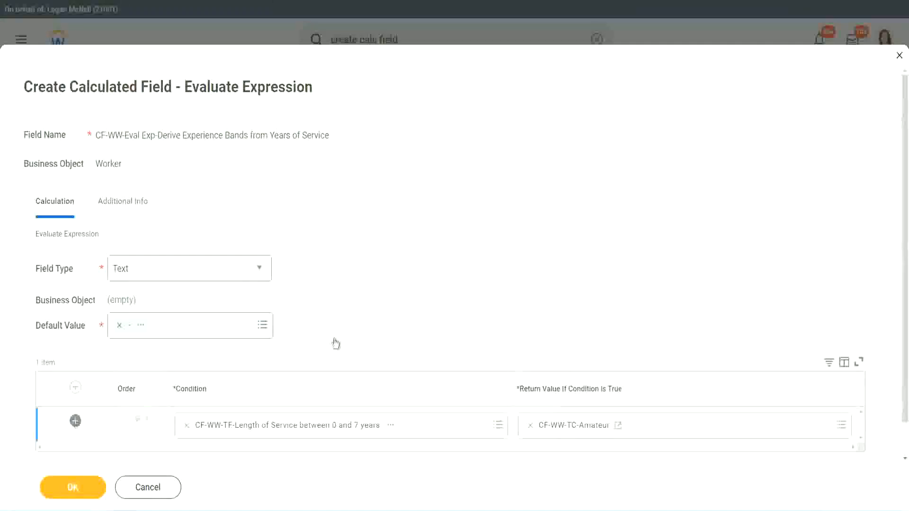
pyautogui.scroll(-3, 355, 330)
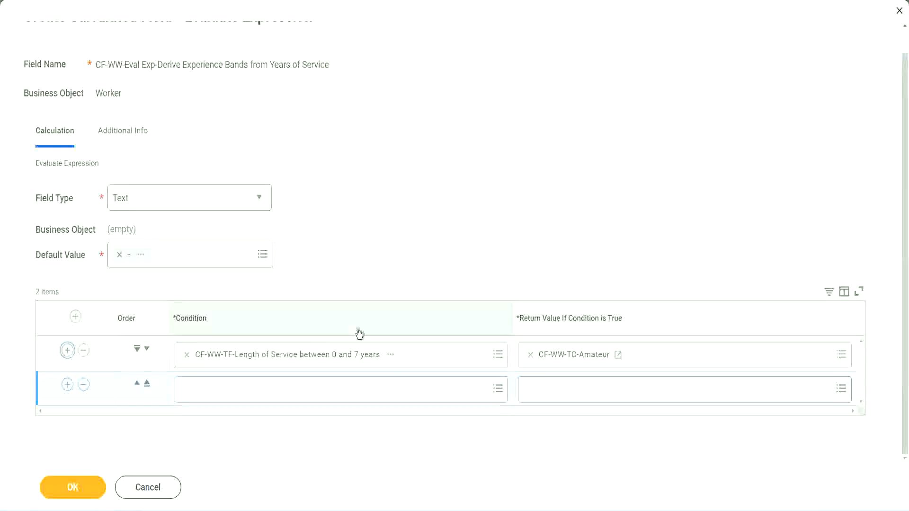
pyautogui.click(68, 390)
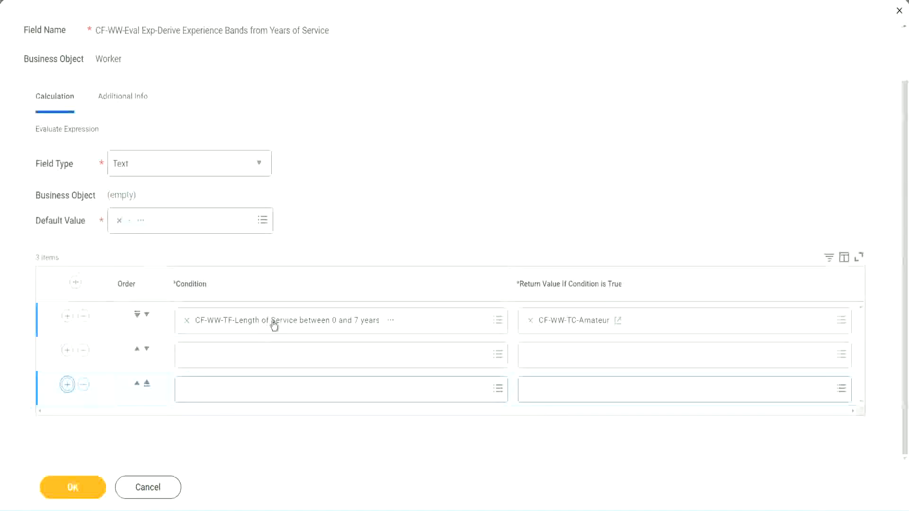
# Set the second row's condition to CF-WW-TF-Length of Service between 8 and 15 years
pyautogui.click(224, 359)
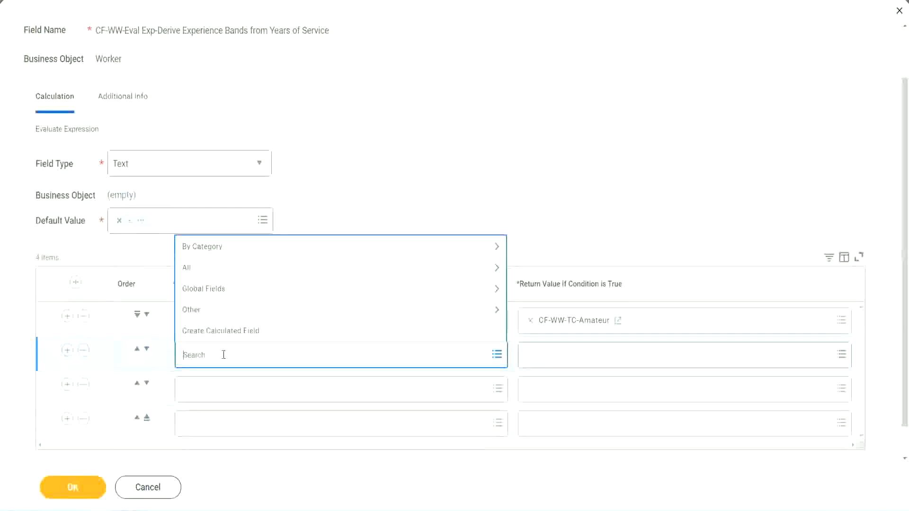
pyautogui.write('cf-ww-tf')
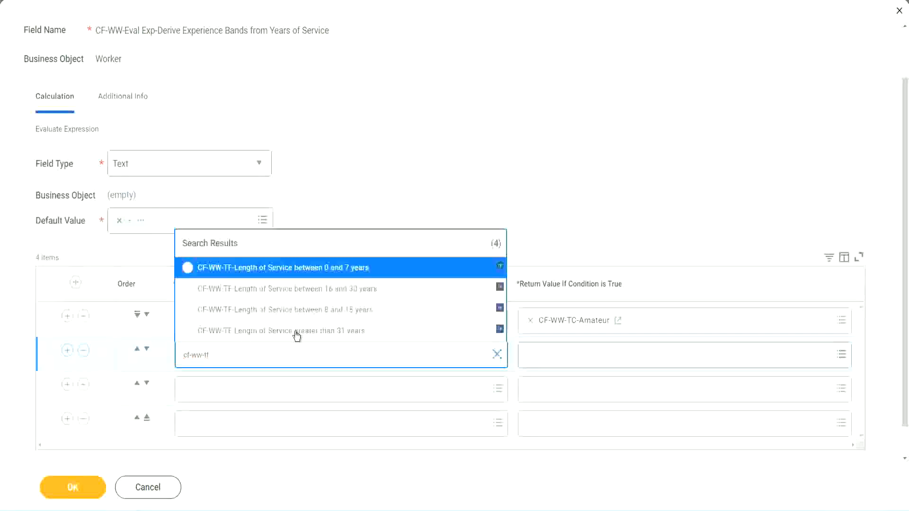
pyautogui.click(348, 311)
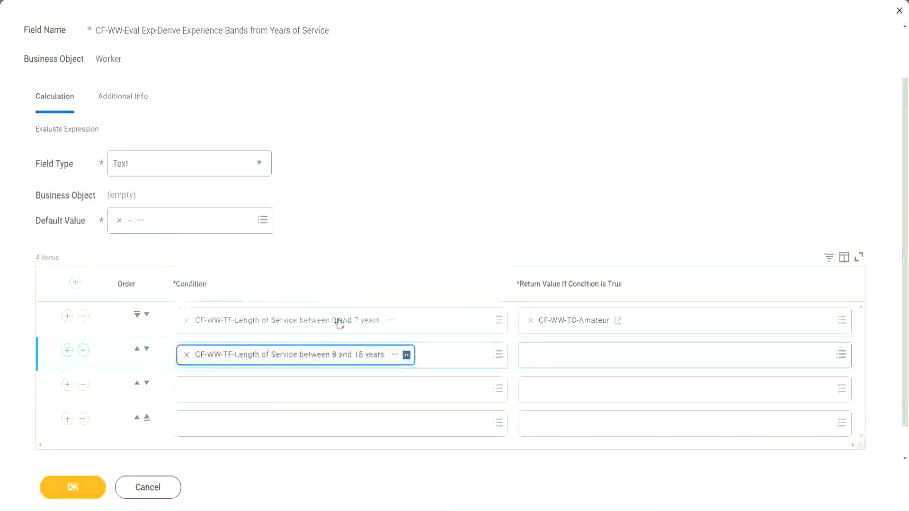
# Set the third row's condition to CF-WW-TF-Length of Service between 16 and 30 years
pyautogui.click(229, 389)
pyautogui.write('cf')
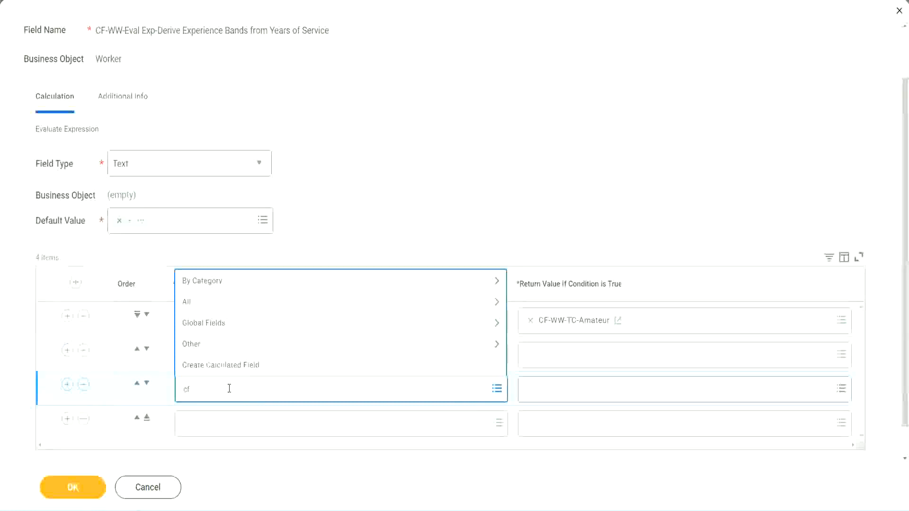
pyautogui.write('-ww-tf')
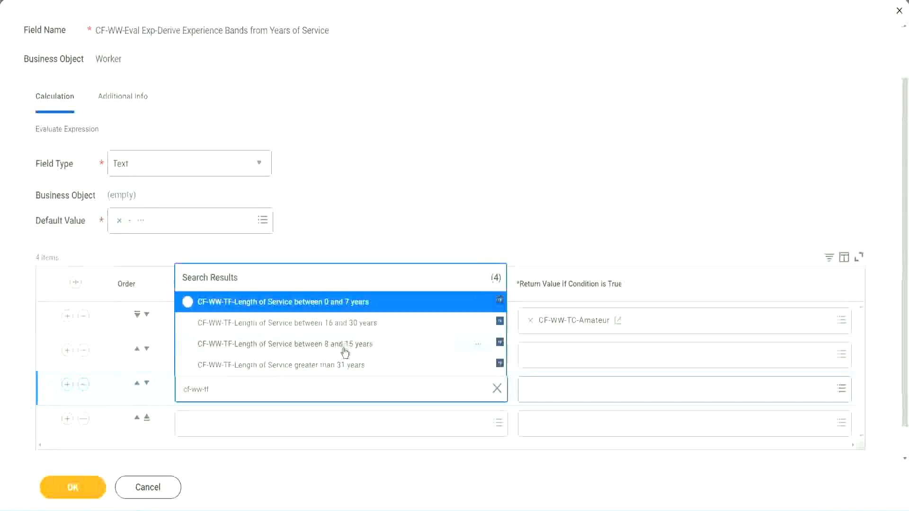
pyautogui.click(365, 327)
# Set the fourth row's condition to CF-WW-TF-Length of Service greater than 31 years
pyautogui.click(215, 425)
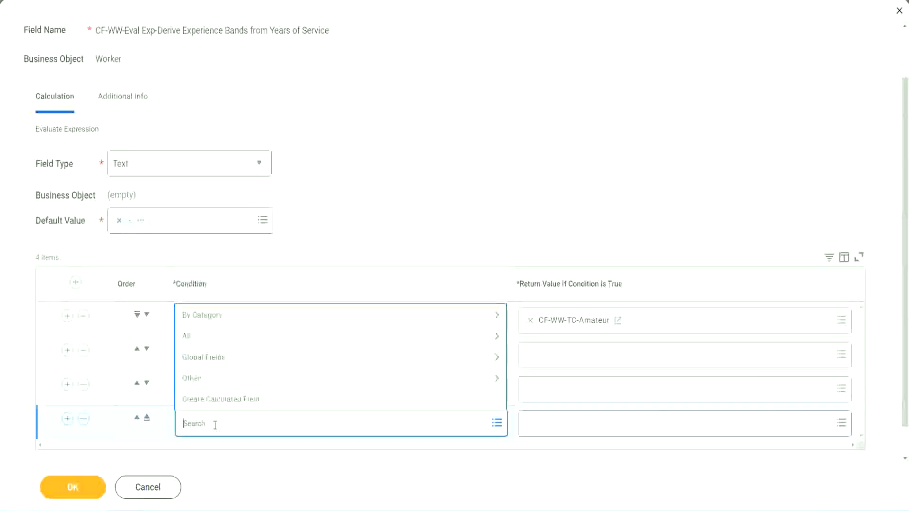
pyautogui.write('cf-ww')
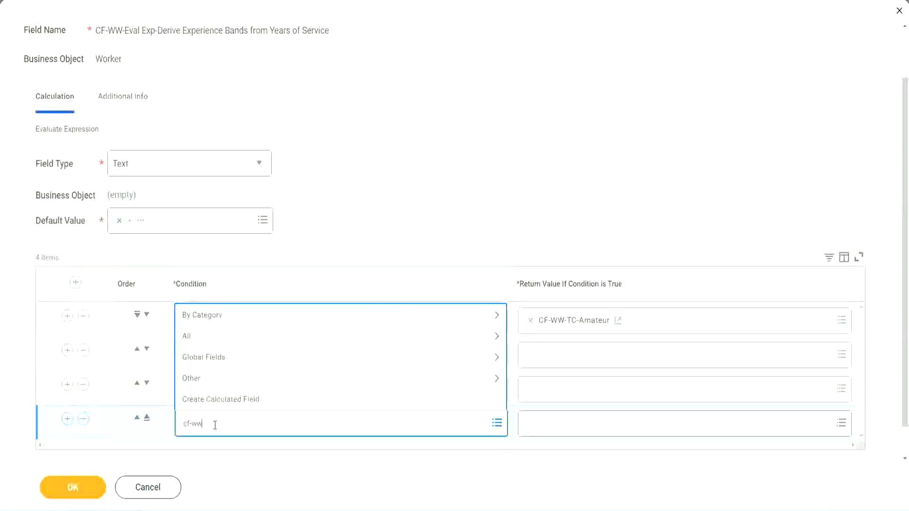
pyautogui.write(' tf 31')
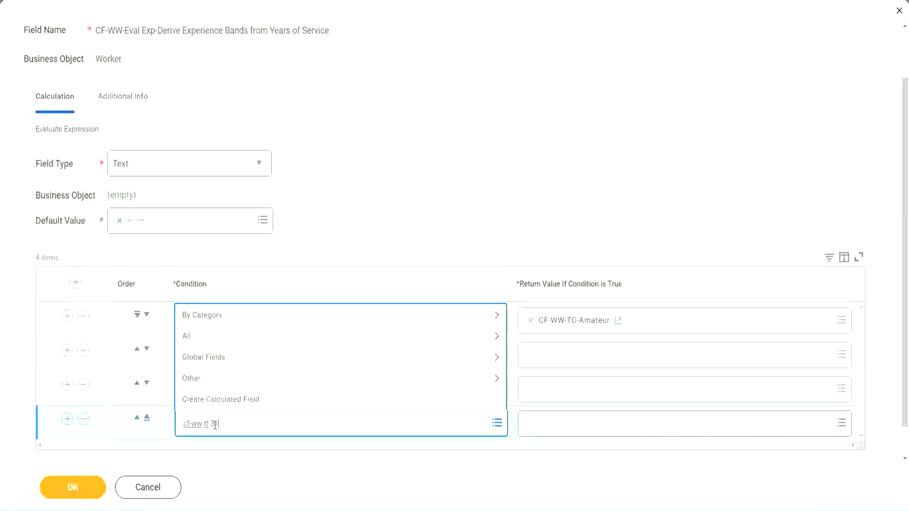
pyautogui.press('Return')
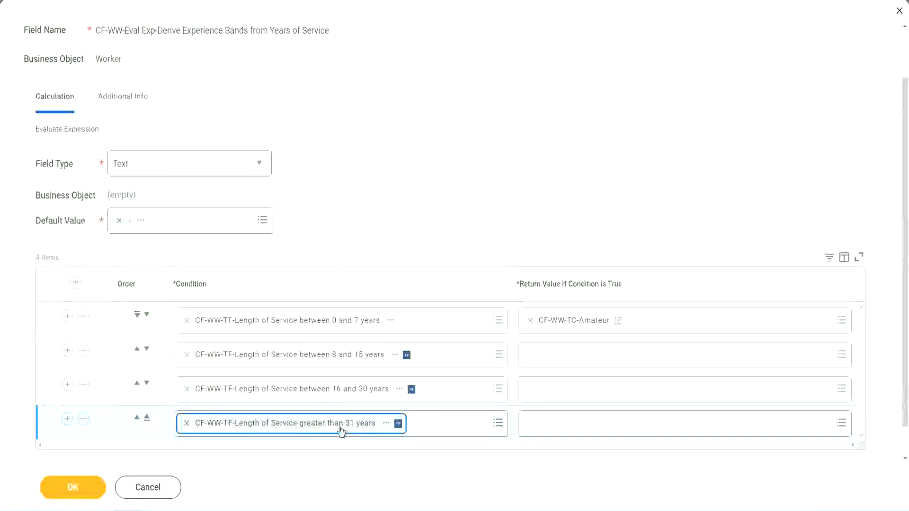
pyautogui.click(408, 196)
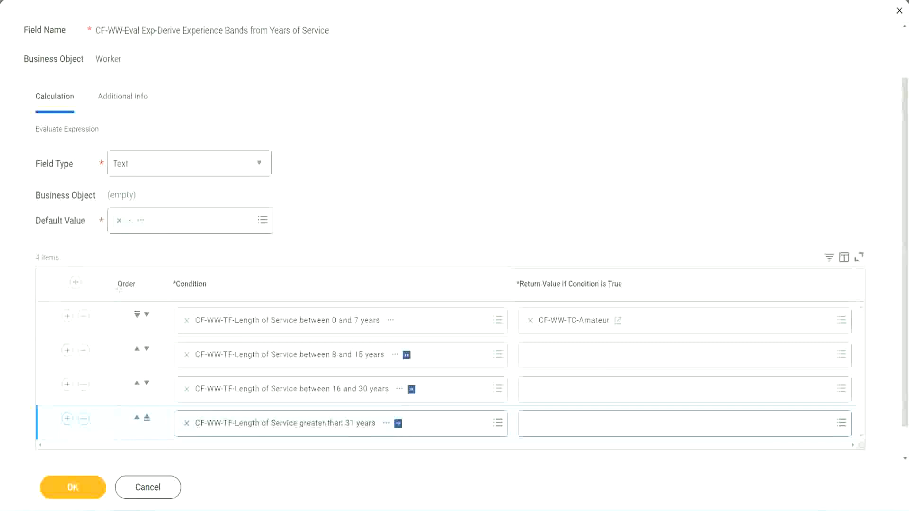
# Try out the row order by moving the 8 to 15 years condition above the 0 to 7 years condition
pyautogui.moveTo(102, 277); pyautogui.dragTo(101, 374)
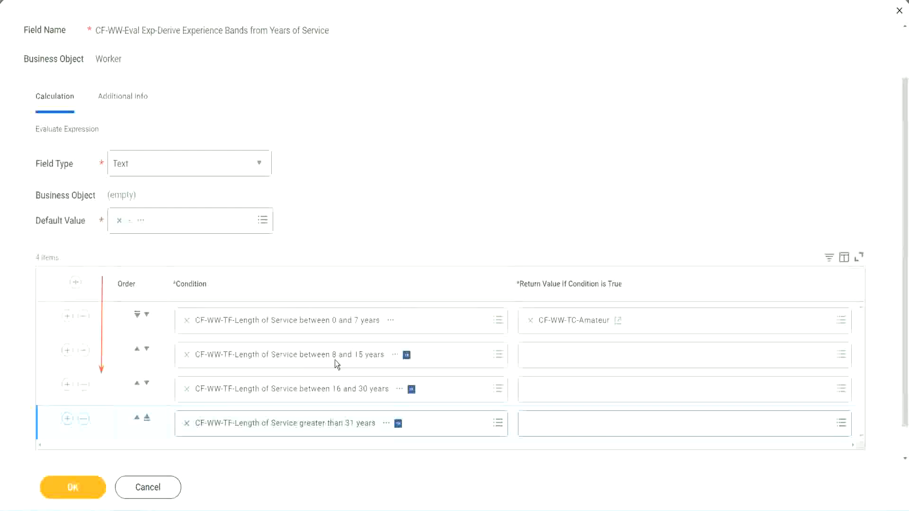
pyautogui.click(137, 350)
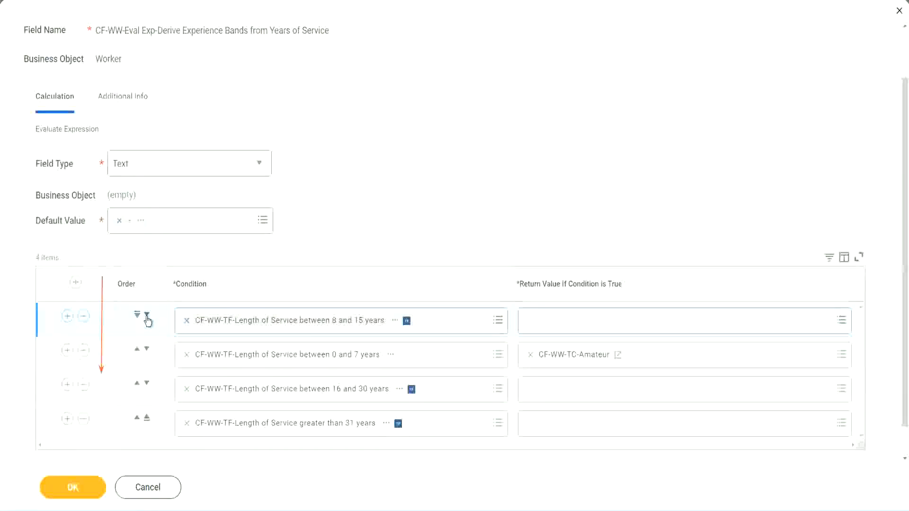
pyautogui.moveTo(311, 339); pyautogui.dragTo(342, 352)
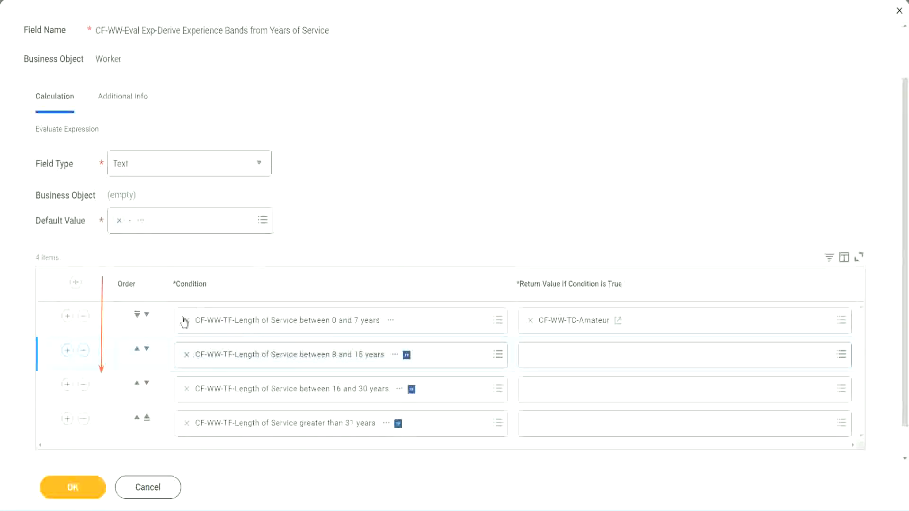
pyautogui.click(138, 351)
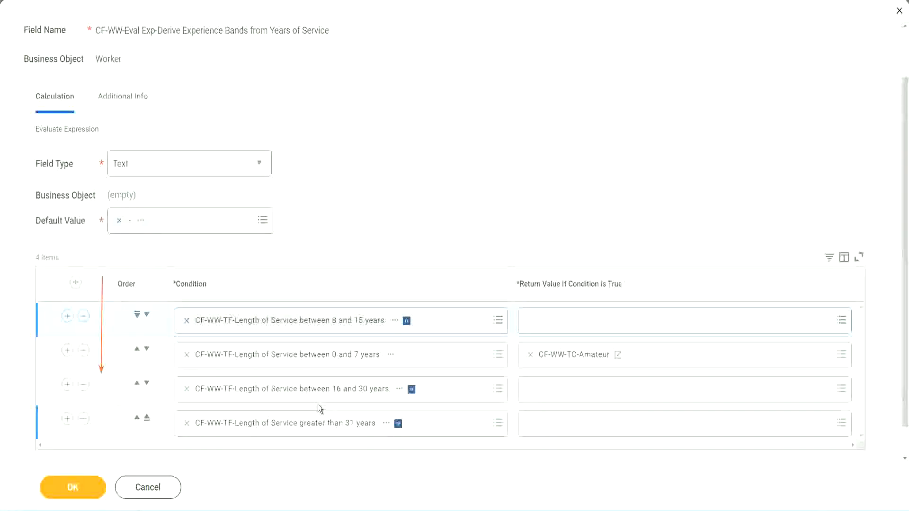
# Copy the CF-WW-TC-Amateur field name and move the 8 to 15 years row back below the 0 to 7 years row
pyautogui.rightClick(574, 361)
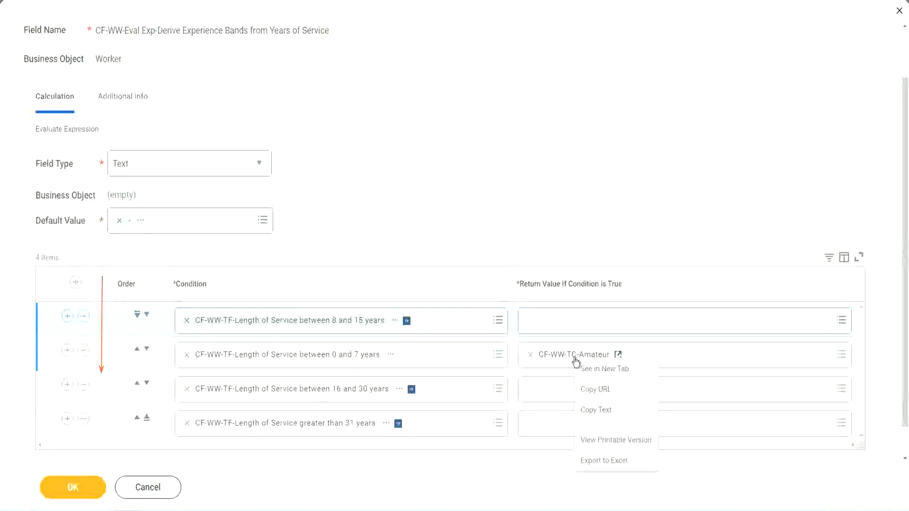
pyautogui.click(598, 412)
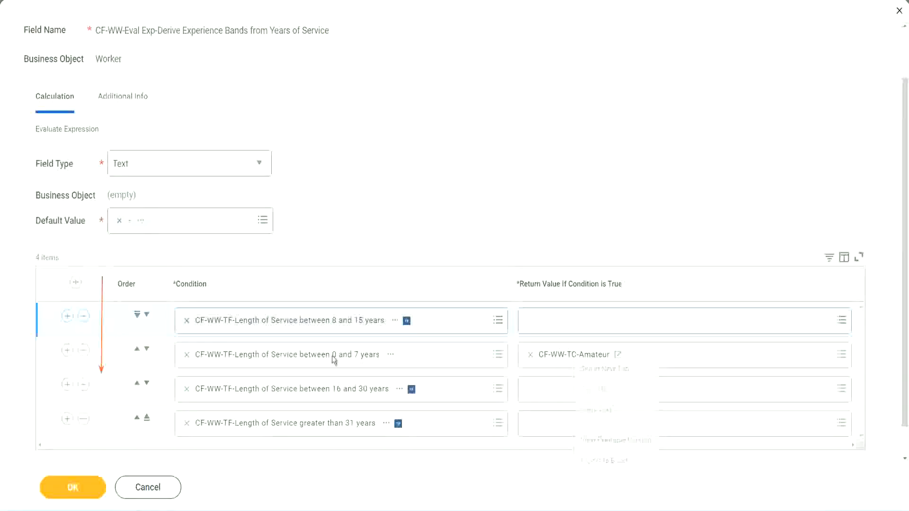
pyautogui.click(147, 314)
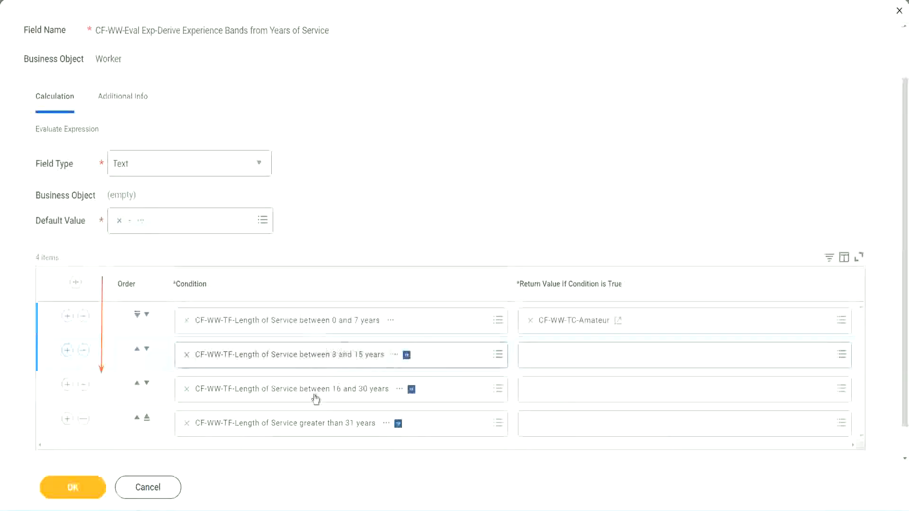
# Create a Global Text Constant calculated field named CF-WW-TC-Experienced for the second row's return value
pyautogui.click(530, 355)
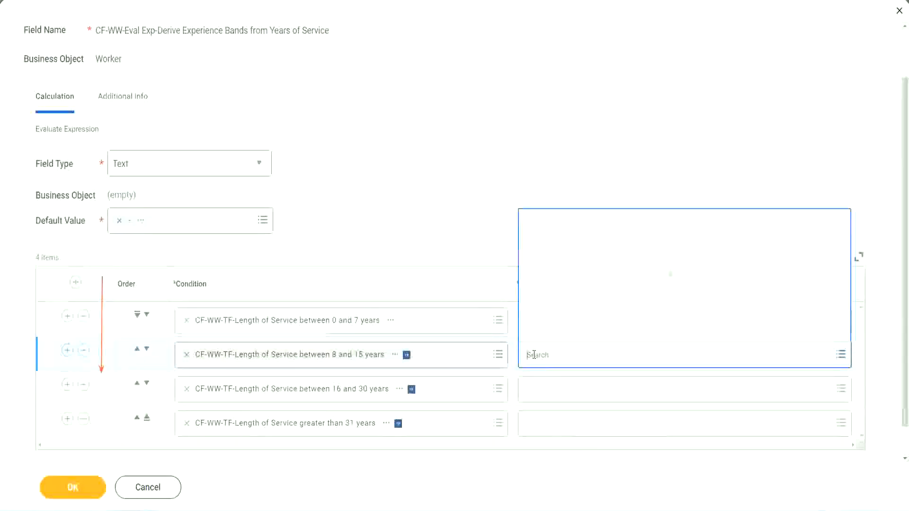
pyautogui.click(564, 332)
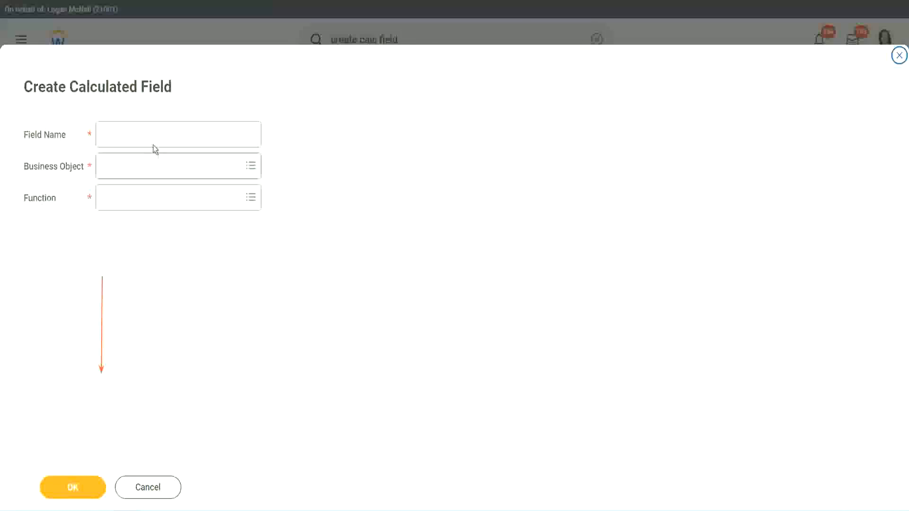
pyautogui.click(145, 134)
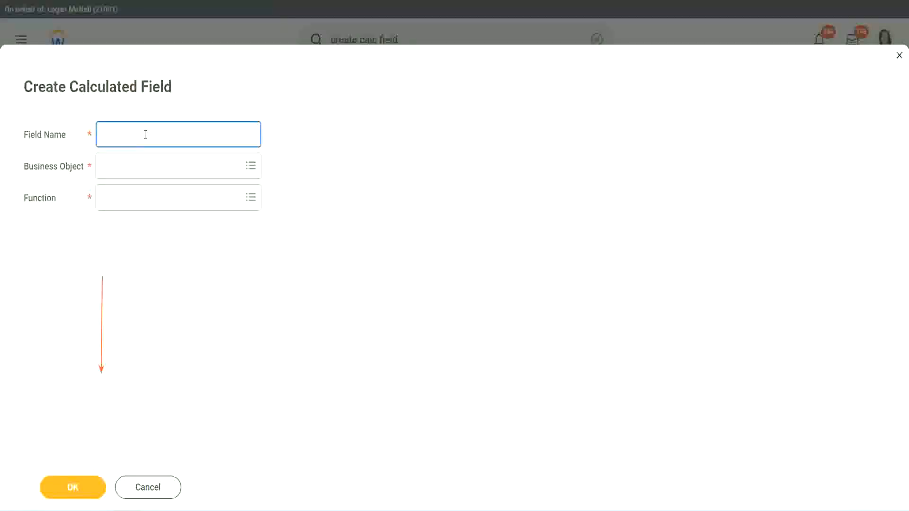
pyautogui.hotkey('ctrl', 'v')
pyautogui.doubleClick(157, 134)
pyautogui.write('Experienced')
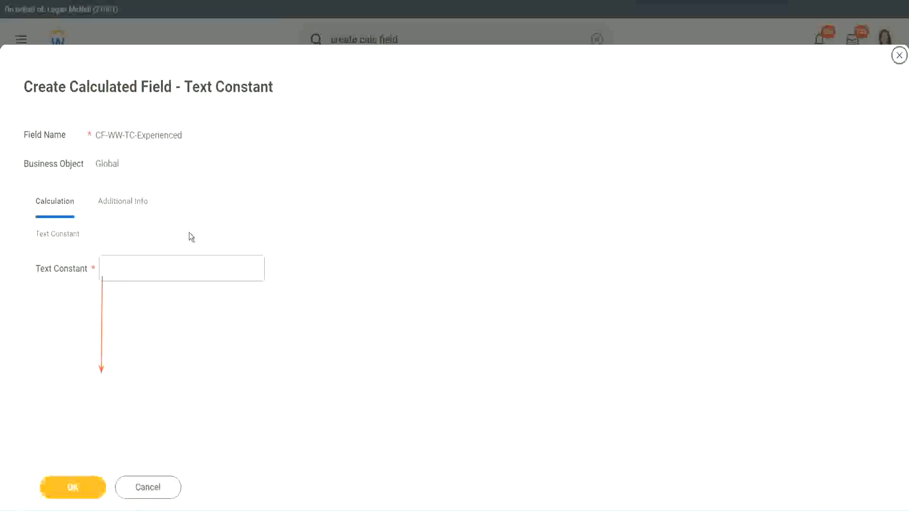
# Enter Experienced as the text constant and save the field as the second row's return value
pyautogui.click(138, 268)
pyautogui.write('Ex')
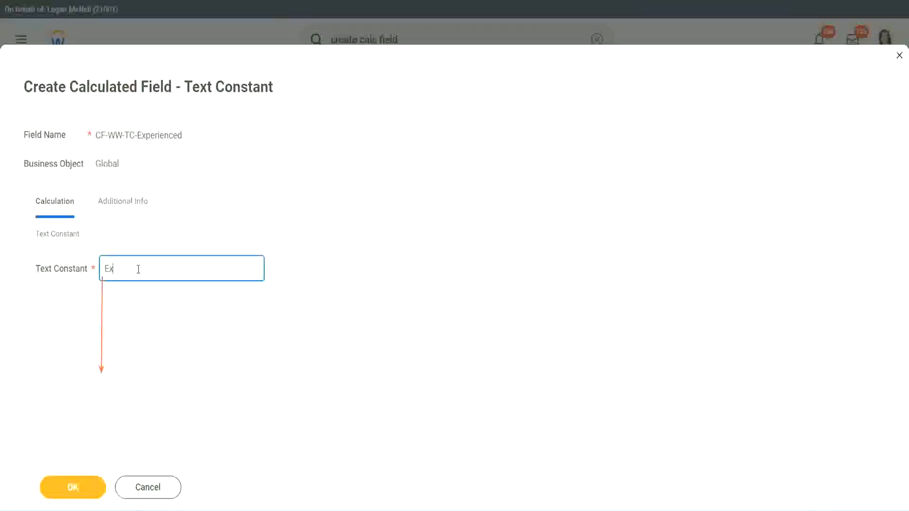
pyautogui.write('perienced')
pyautogui.click(76, 485)
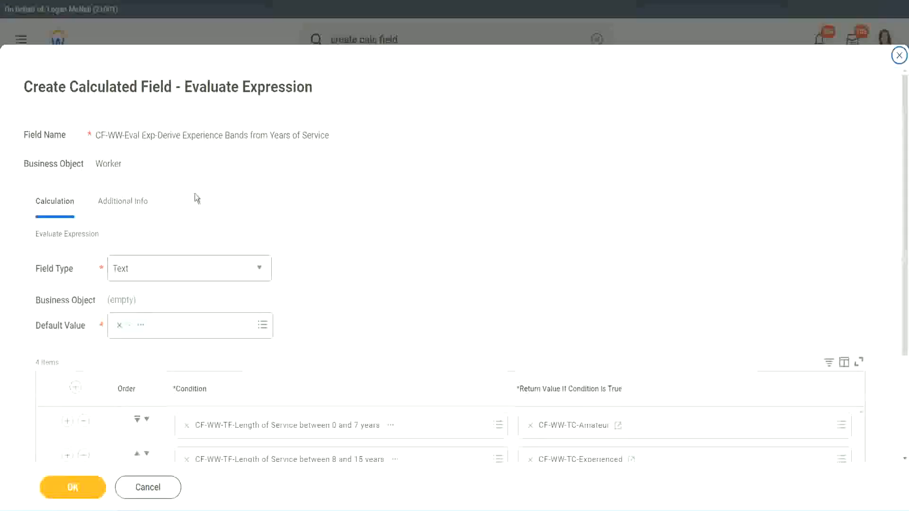
# Start a new calculated field for the third row's return value and paste the copied field name
pyautogui.scroll(-3, 420, 246)
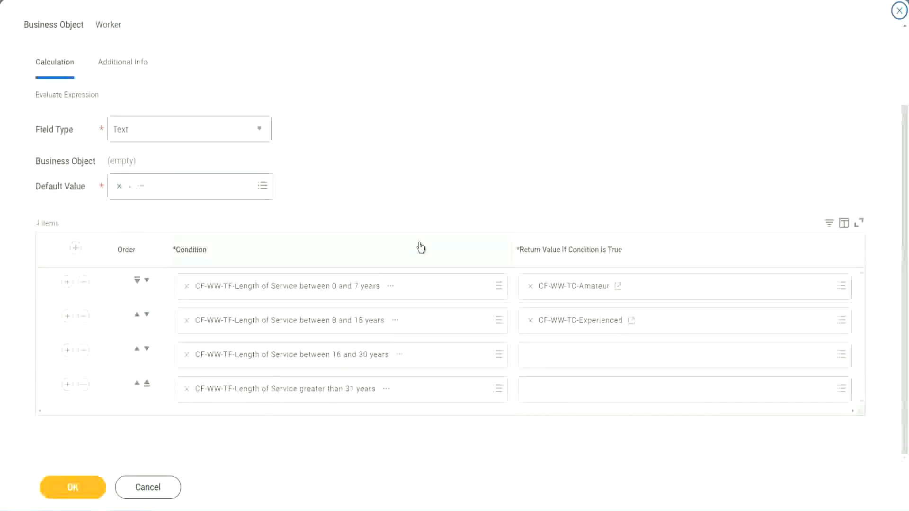
pyautogui.click(567, 360)
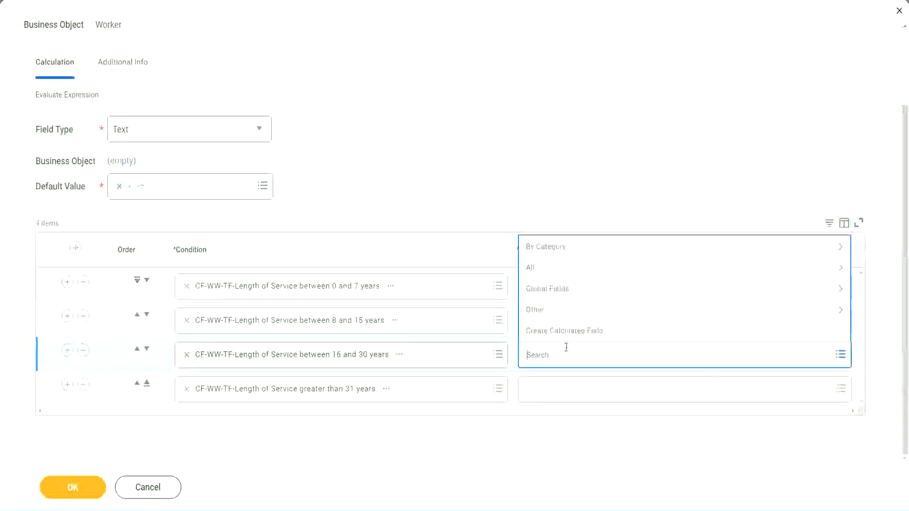
pyautogui.click(570, 331)
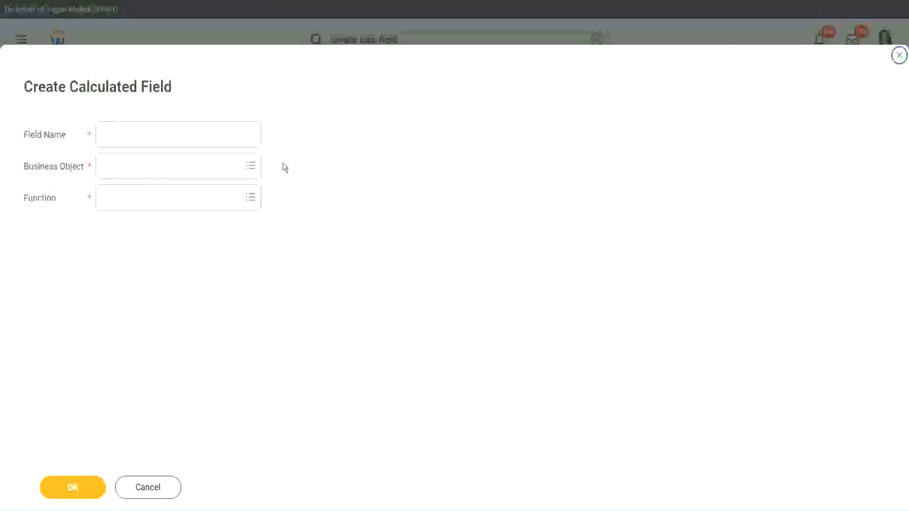
pyautogui.click(193, 134)
pyautogui.hotkey('ctrl', 'v')
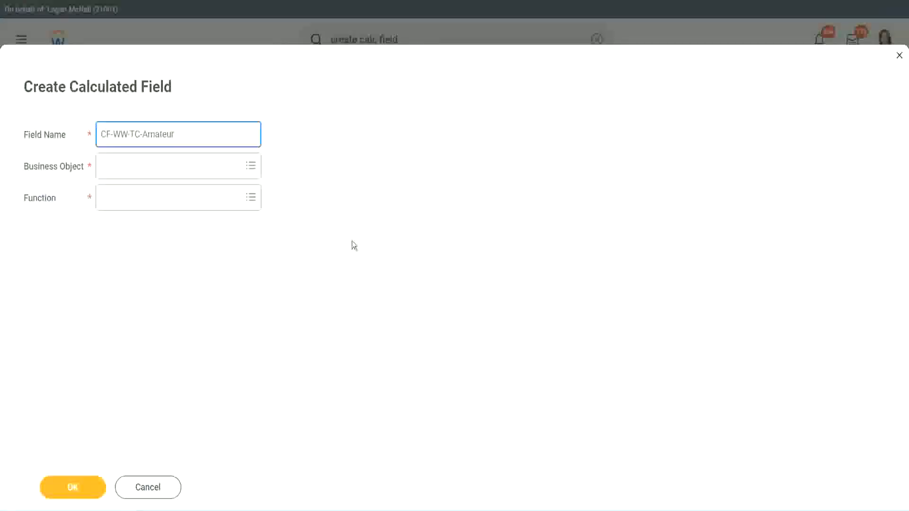
# Set the new field's business object to Global and change its name to CF-WW-TC-Senior
pyautogui.click(104, 167)
pyautogui.write('globa')
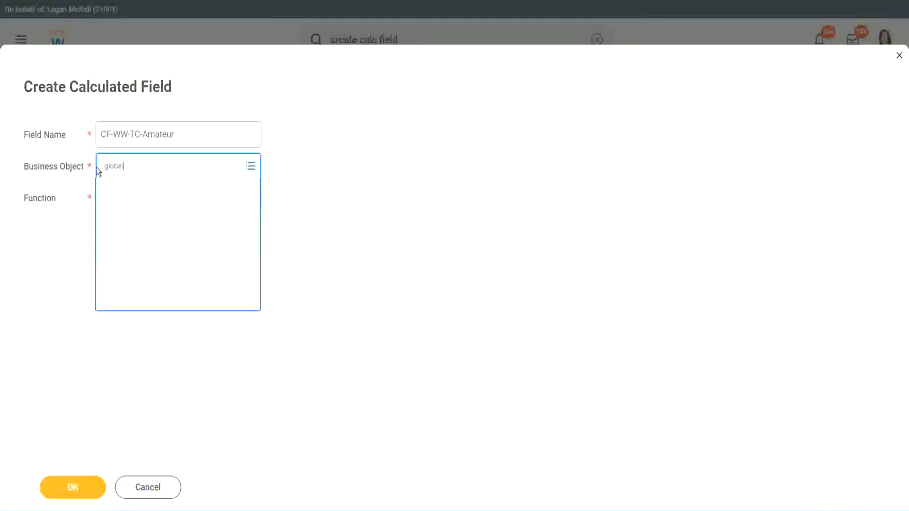
pyautogui.write('l')
pyautogui.press('Return')
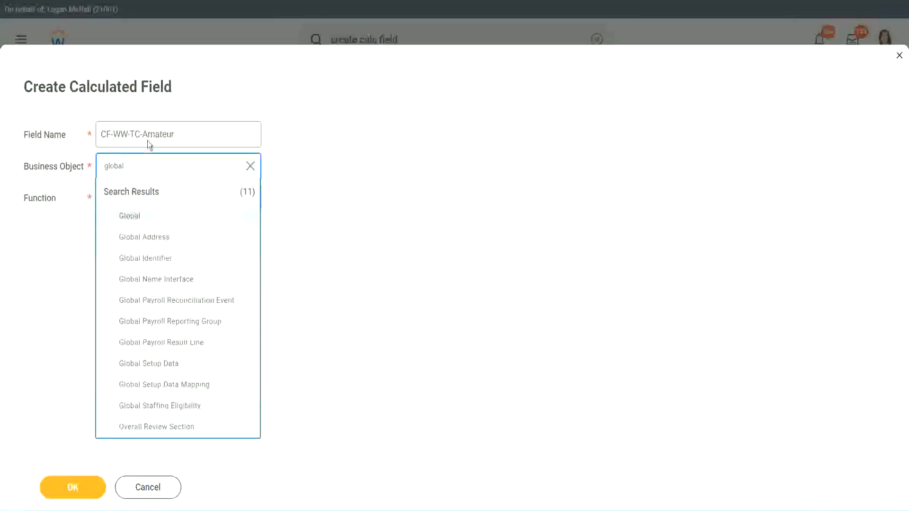
pyautogui.doubleClick(163, 134)
pyautogui.write('S')
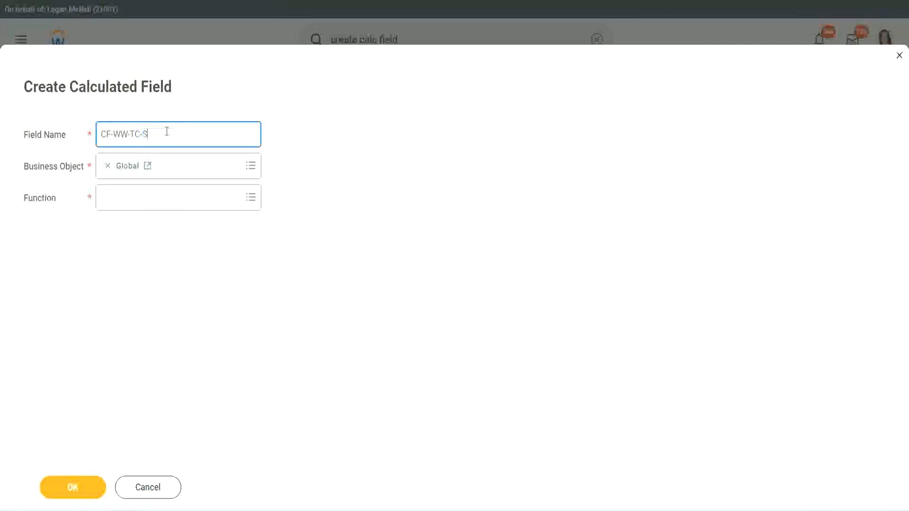
pyautogui.write('enior')
# Choose the Text Constant function and save the field with the constant Senior as the third row's return value
pyautogui.click(144, 207)
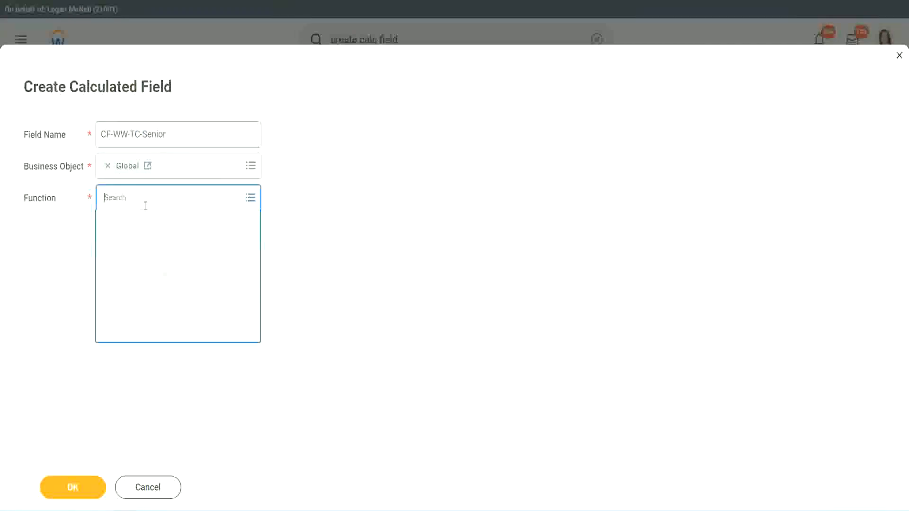
pyautogui.write('tc')
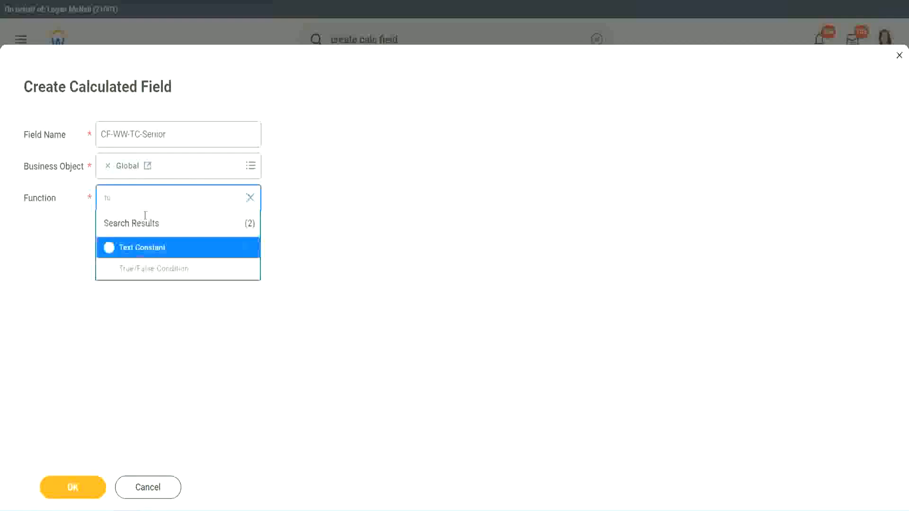
pyautogui.click(140, 246)
pyautogui.click(81, 493)
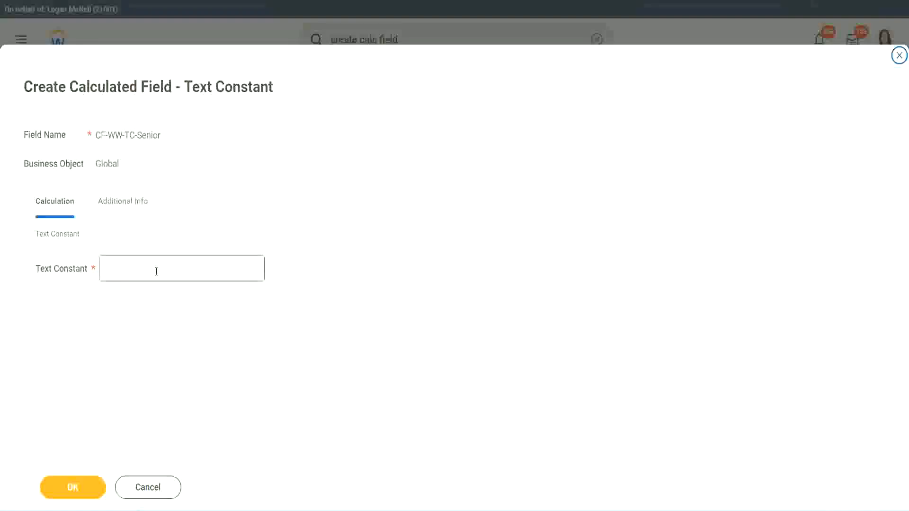
pyautogui.click(153, 266)
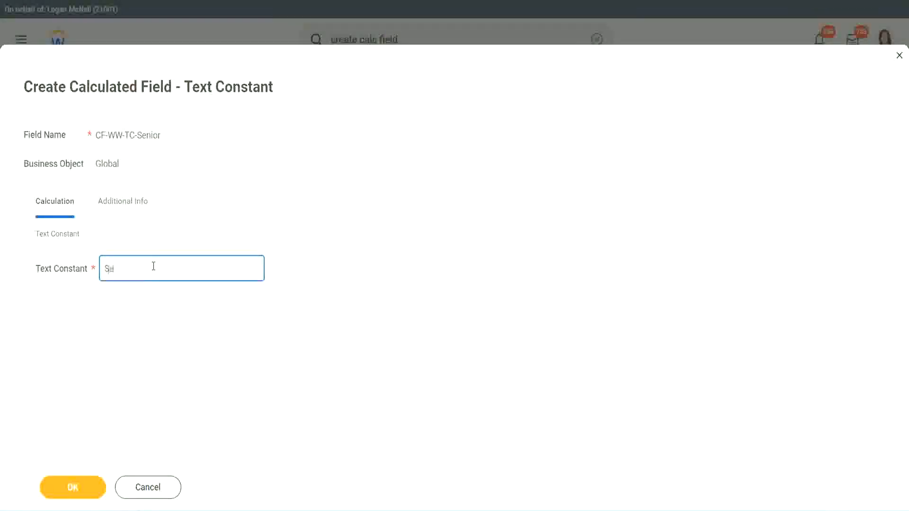
pyautogui.click(90, 481)
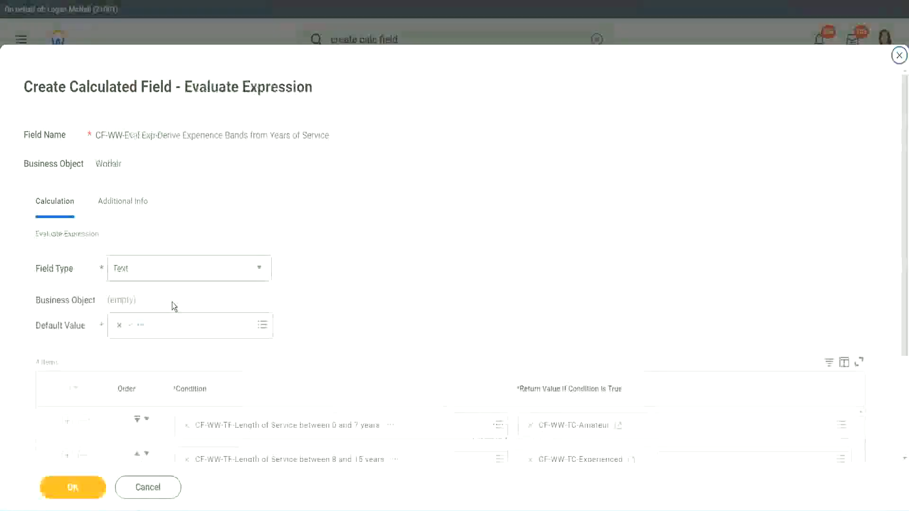
# Copy the CF-WW-TC-Senior name and paste it as the field name of a new calculated field for the fourth row's return value
pyautogui.scroll(-3, 658, 340)
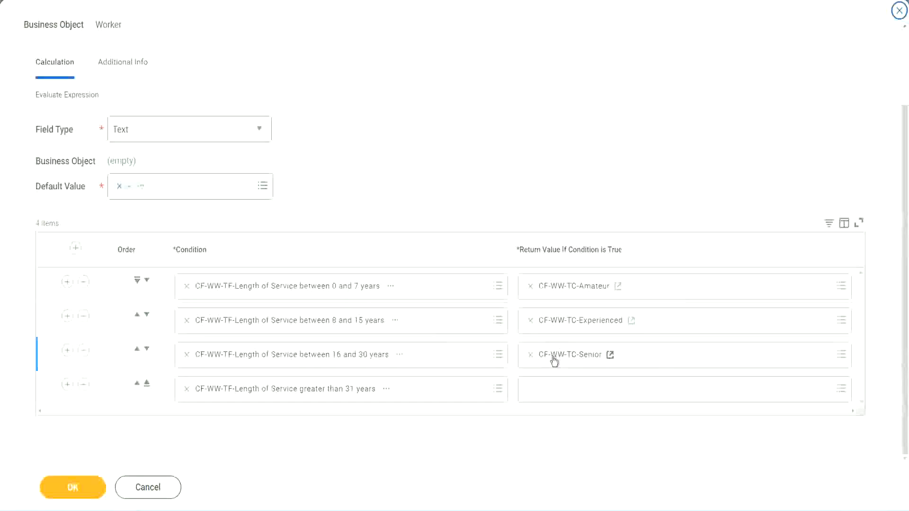
pyautogui.rightClick(552, 357)
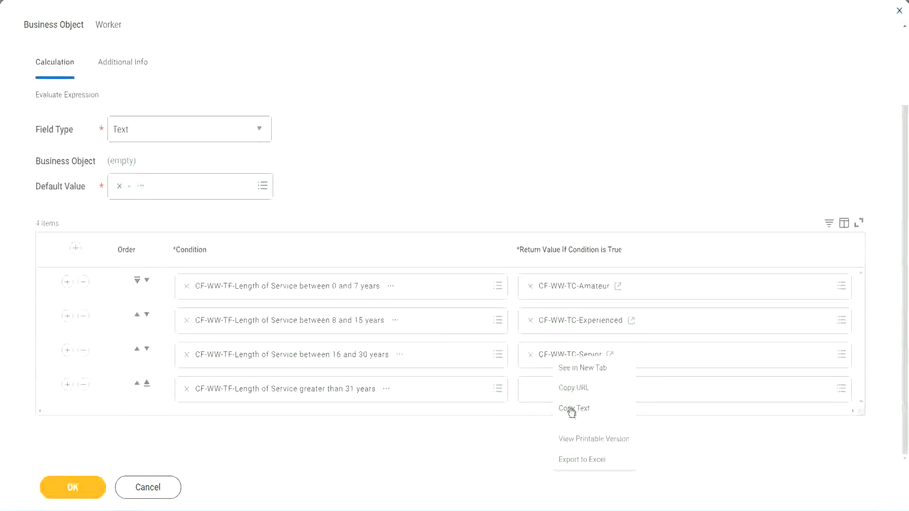
pyautogui.click(571, 409)
pyautogui.click(553, 391)
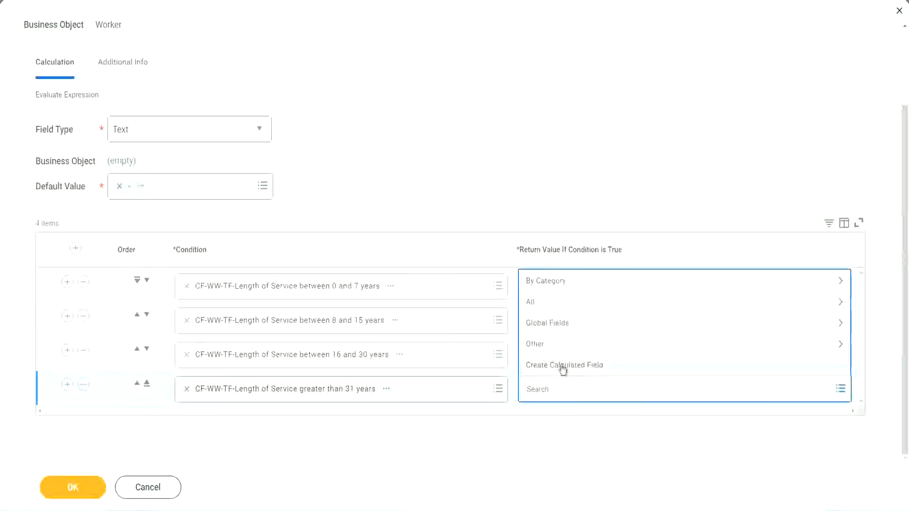
pyautogui.click(561, 367)
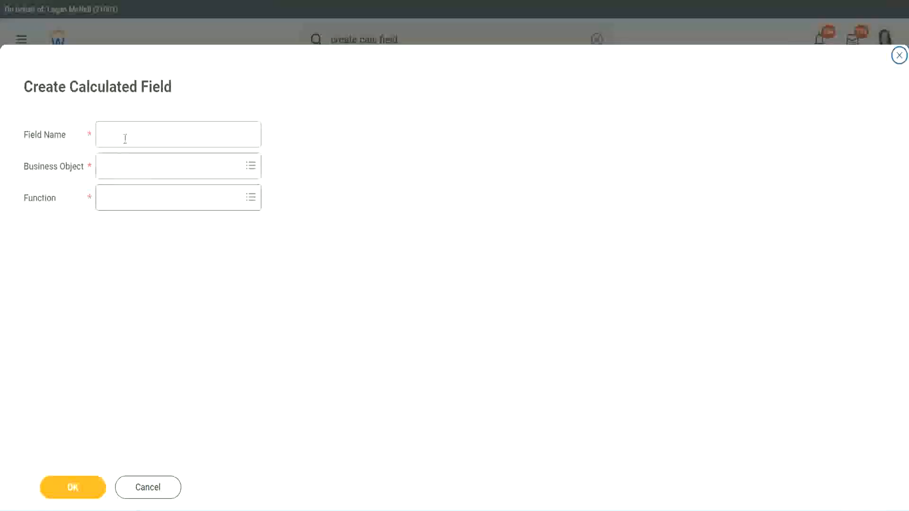
pyautogui.click(125, 138)
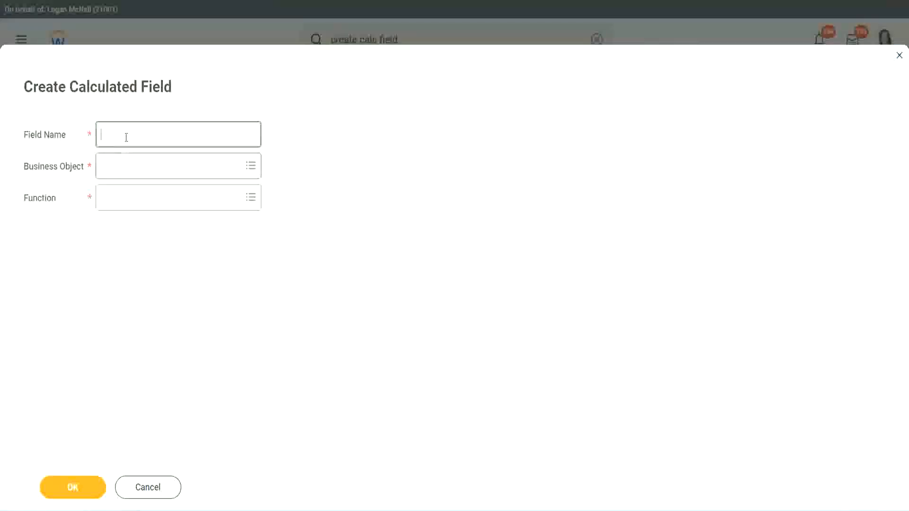
pyautogui.hotkey('ctrl', 'v')
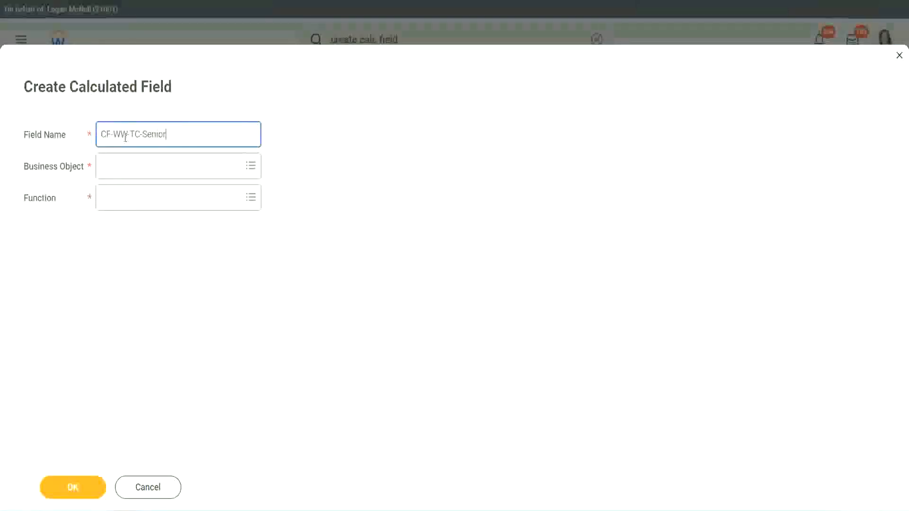
# Change the new field's name to CF-WW-TC-Legend and set its business object to Global
pyautogui.hotkey('ctrl', 'shift', 'Left')
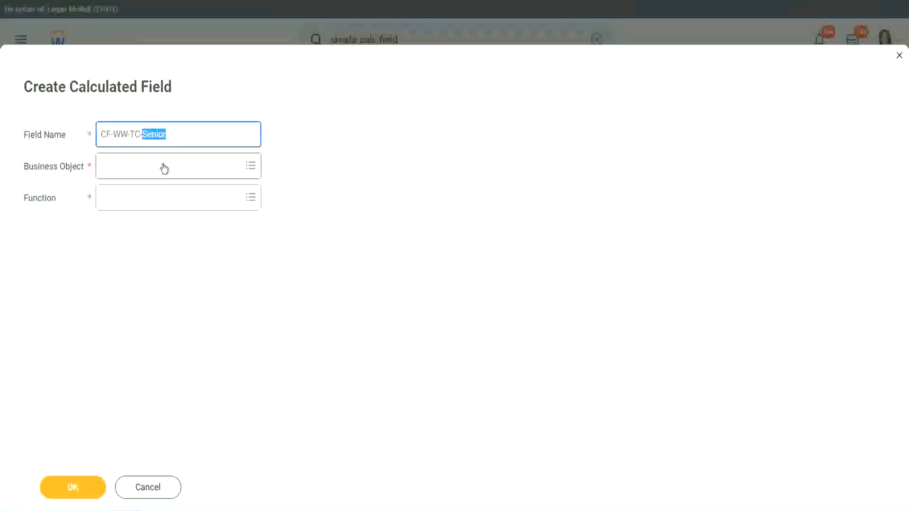
pyautogui.write('Legend')
pyautogui.click(128, 173)
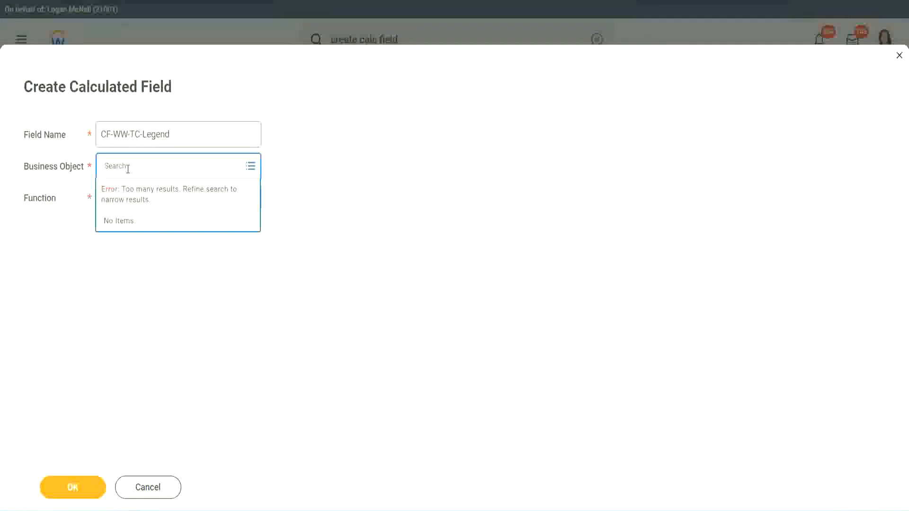
pyautogui.write('Global')
pyautogui.press('Return')
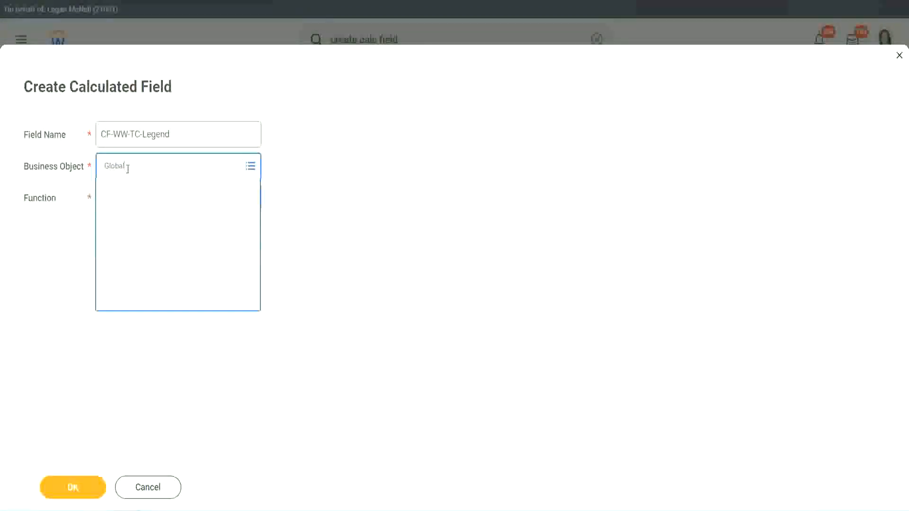
pyautogui.click(137, 218)
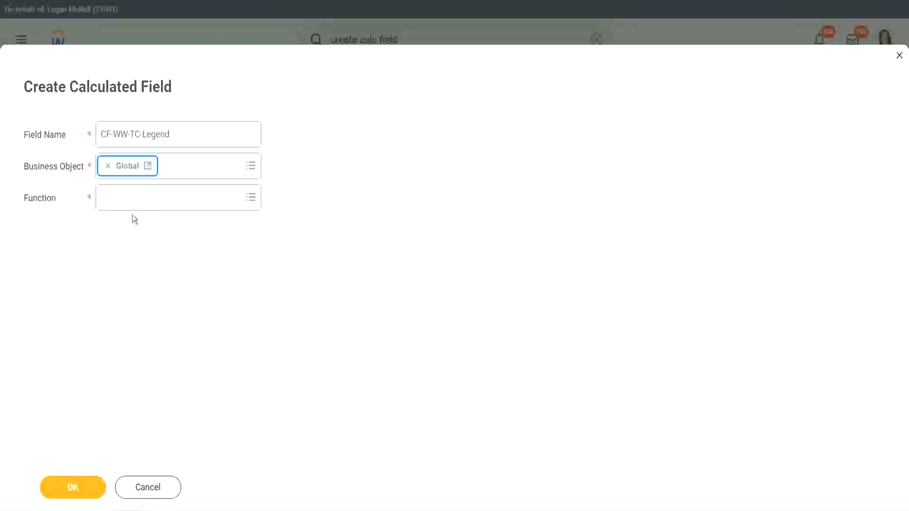
# Choose the Text Constant function and save the field with the constant Legend as the fourth row's return value
pyautogui.click(130, 198)
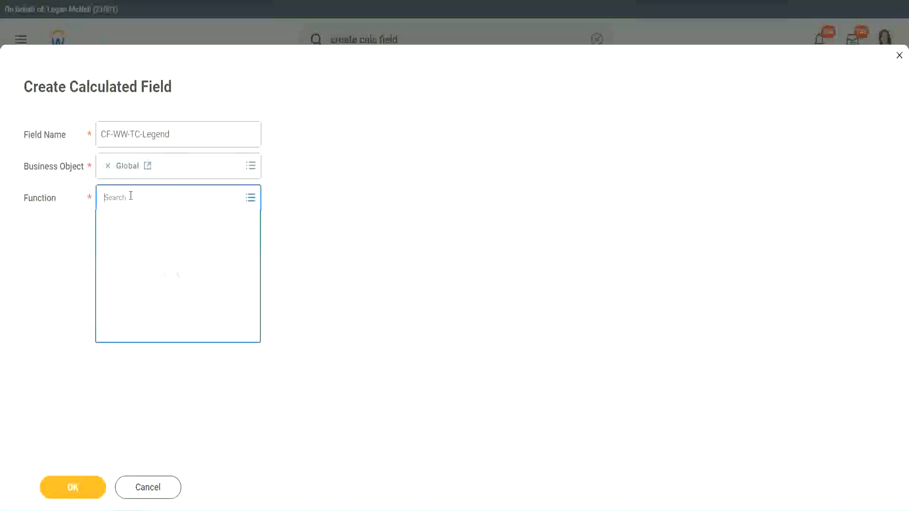
pyautogui.write('te')
pyautogui.press('Return')
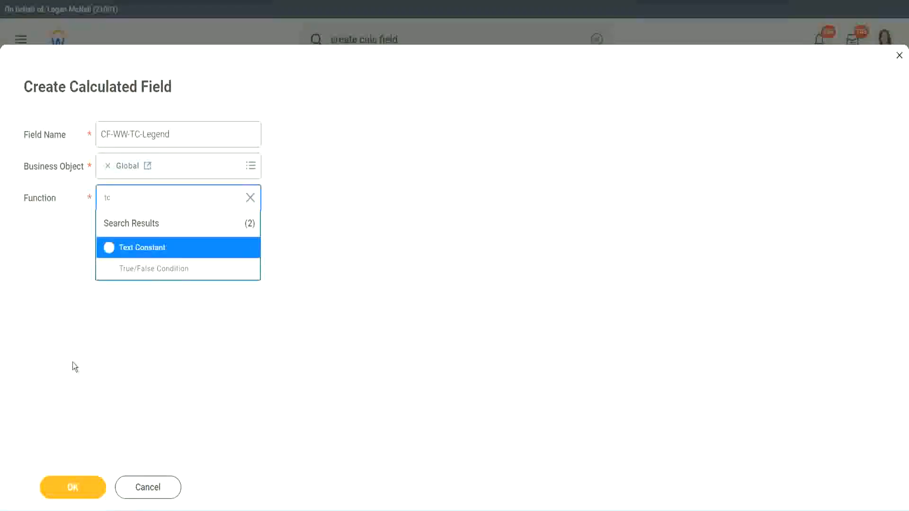
pyautogui.click(112, 253)
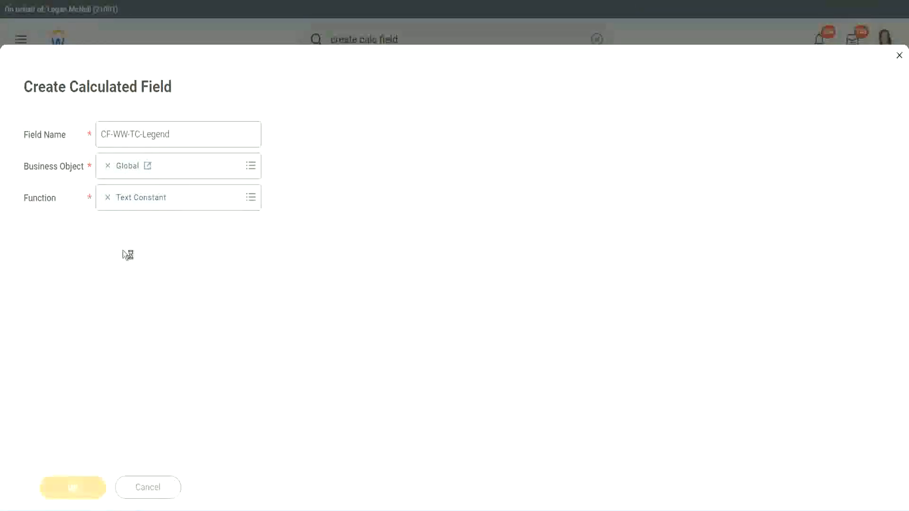
pyautogui.click(117, 269)
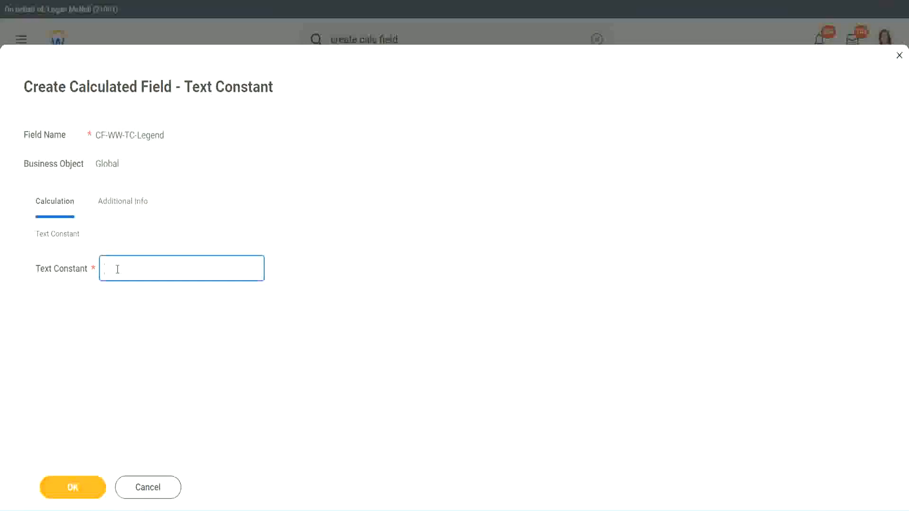
pyautogui.write('Legend')
pyautogui.click(76, 488)
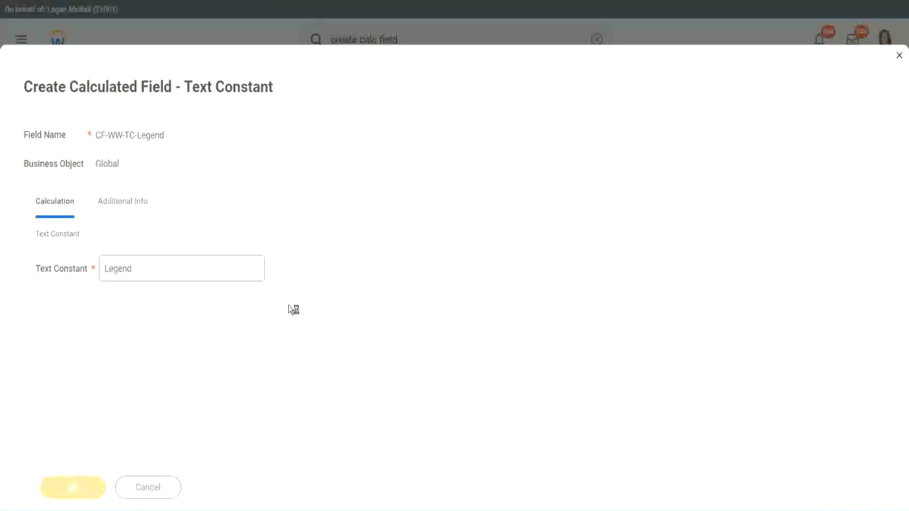
# Review the four conditions with their return values and the Text field type, and save the Evaluate Expression calculated field
pyautogui.scroll(-3, 481, 253)
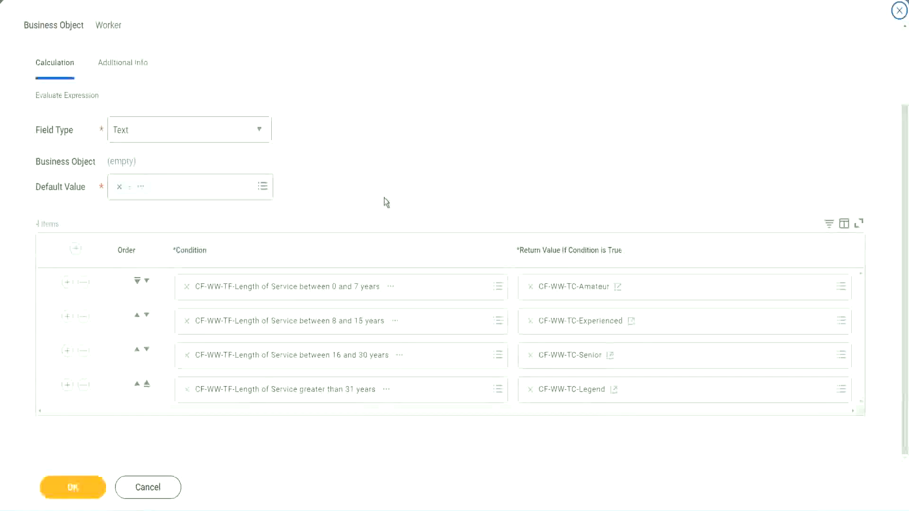
pyautogui.scroll(1, 385, 190)
pyautogui.scroll(1, 385, 190)
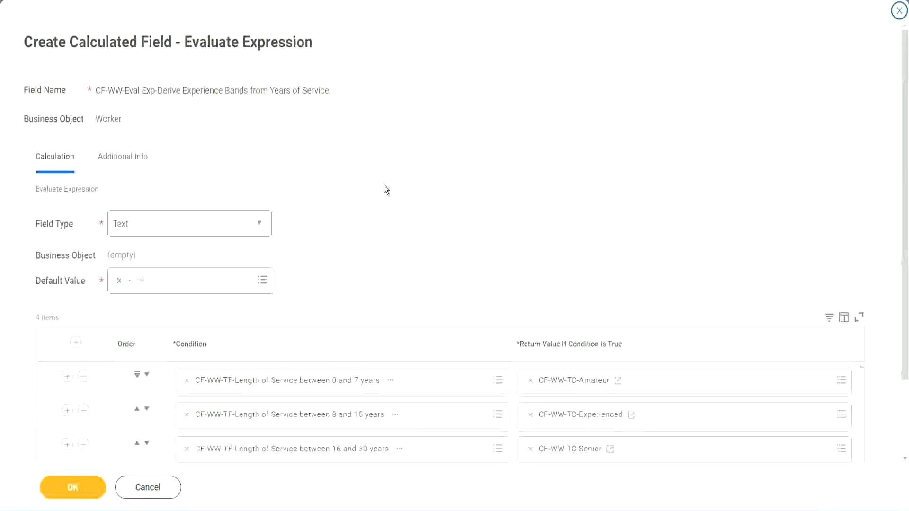
pyautogui.scroll(-2, 384, 190)
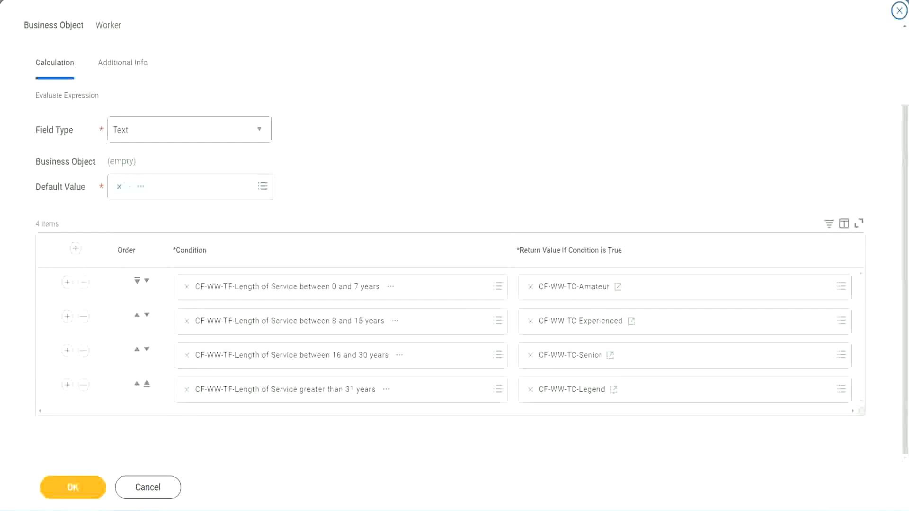
pyautogui.moveTo(582, 132); pyautogui.dragTo(589, 223)
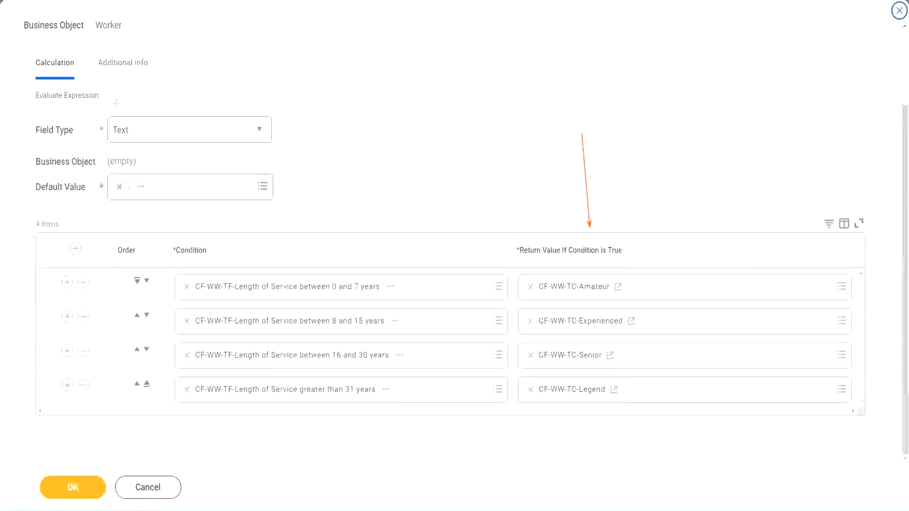
pyautogui.moveTo(113, 82); pyautogui.dragTo(116, 114)
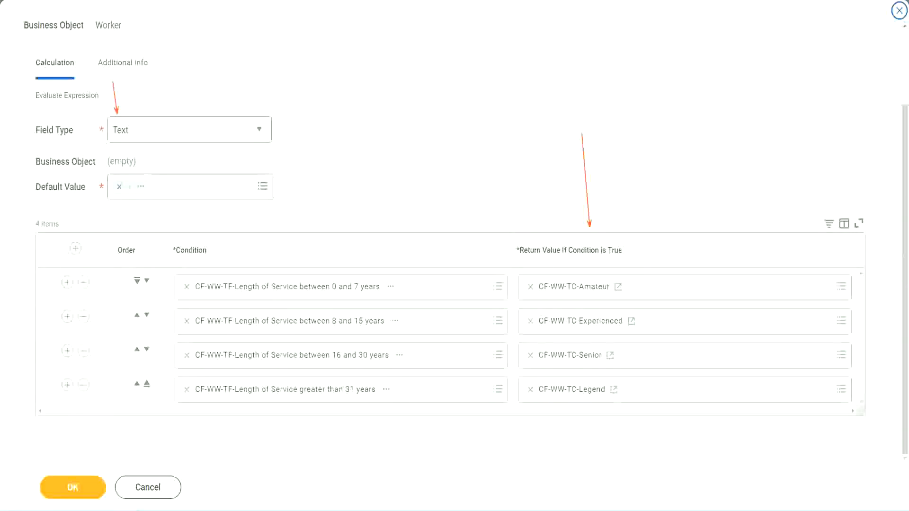
pyautogui.click(75, 486)
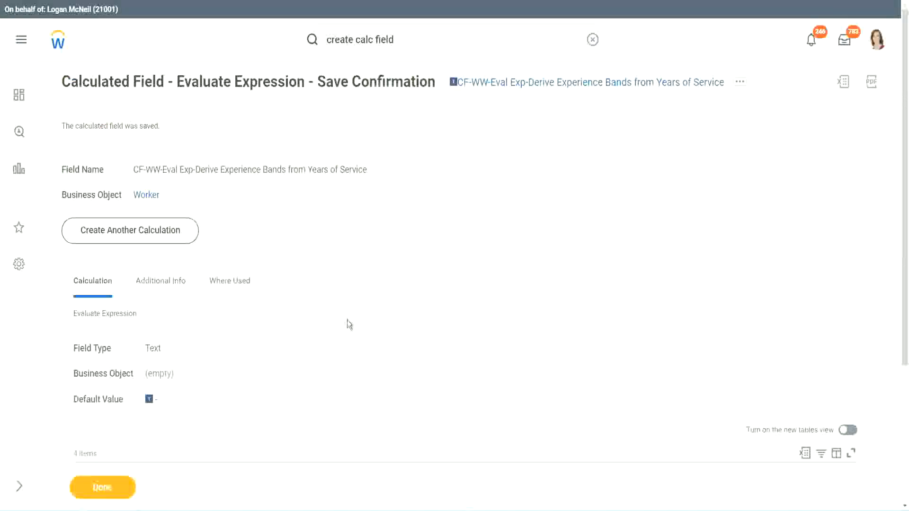
# Check the saved field's condition table and copy the name of the Evaluate Expression calculated field
pyautogui.scroll(-4, 347, 320)
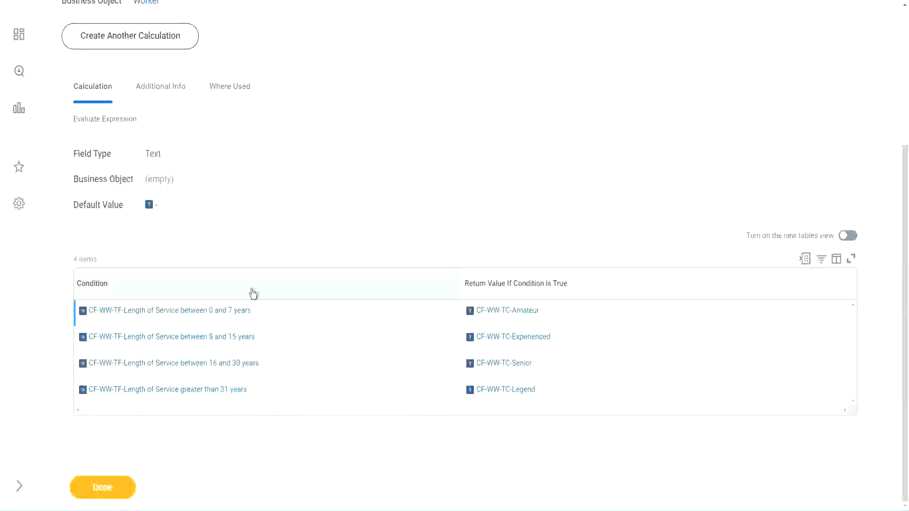
pyautogui.scroll(4, 254, 292)
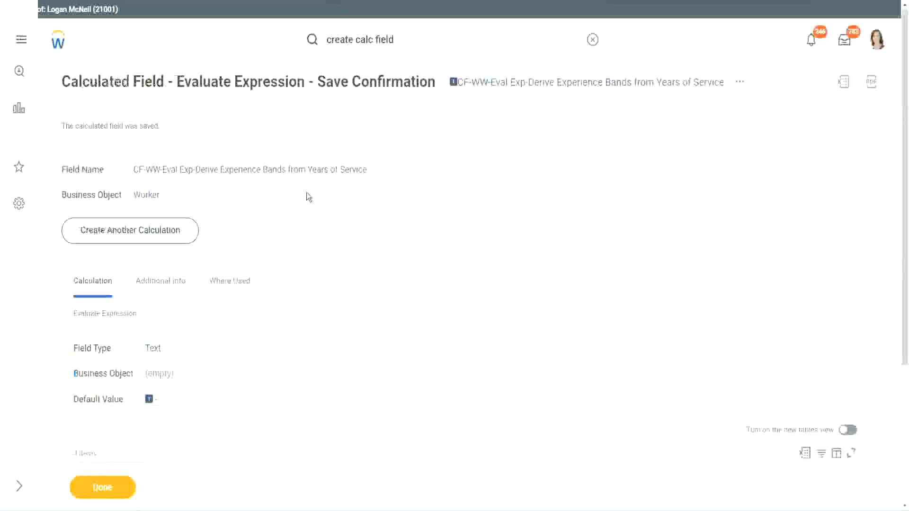
pyautogui.rightClick(533, 88)
pyautogui.click(558, 144)
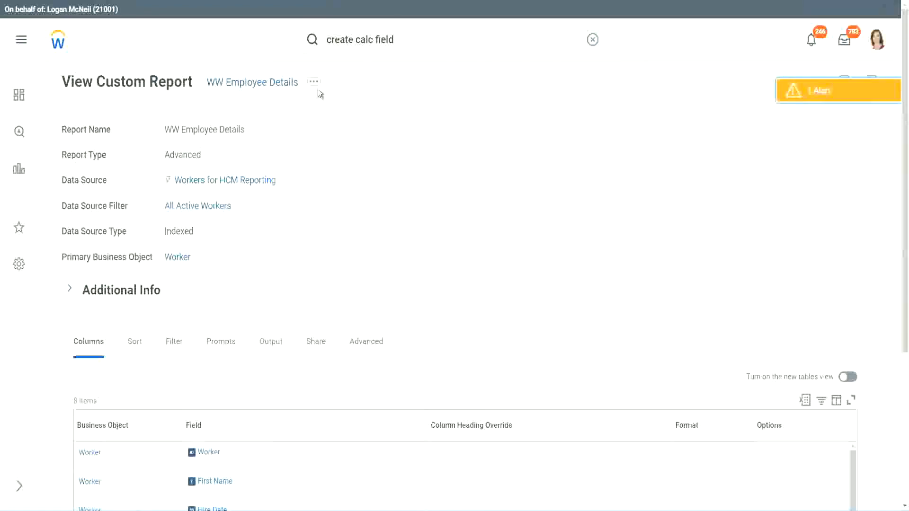
# Open the WW Employee Details custom report for editing
pyautogui.click(314, 83)
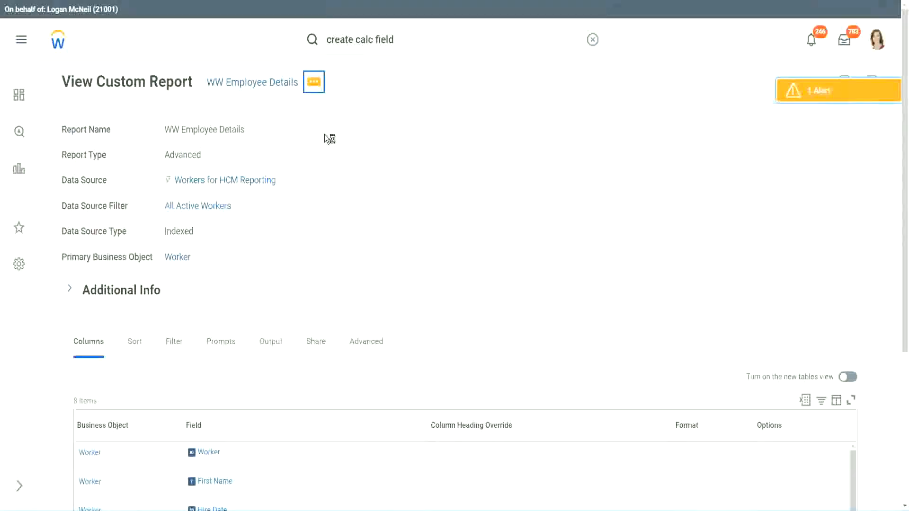
pyautogui.moveTo(369, 135)
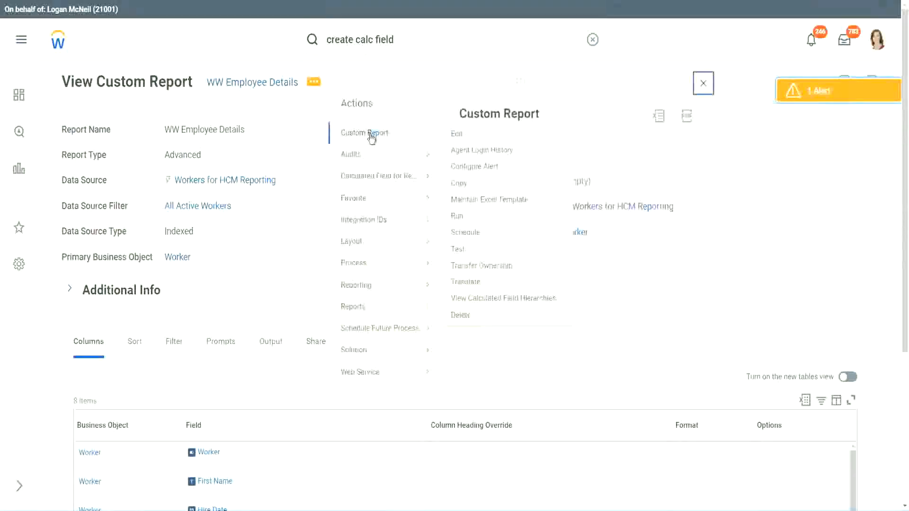
pyautogui.click(461, 136)
# Add a Worker row at the end of the report columns and remove the Years of Service substring column
pyautogui.scroll(-4, 333, 207)
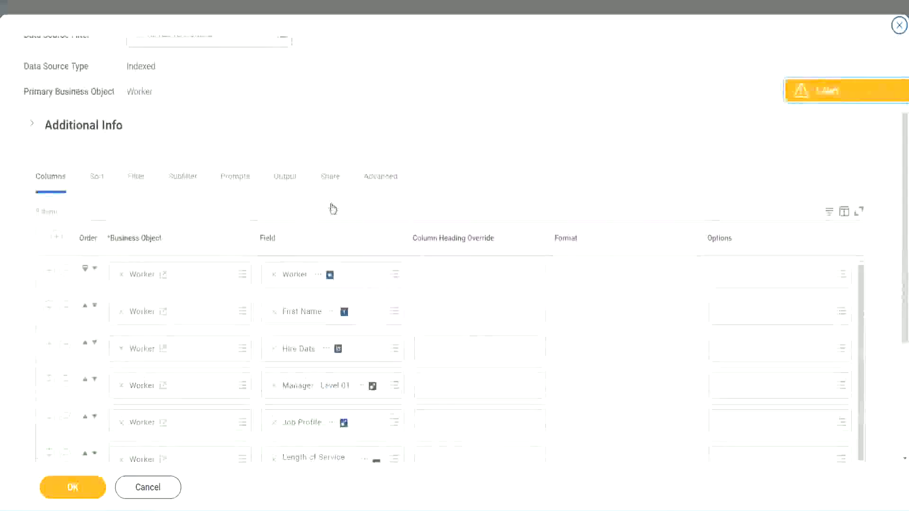
pyautogui.scroll(-3, 333, 209)
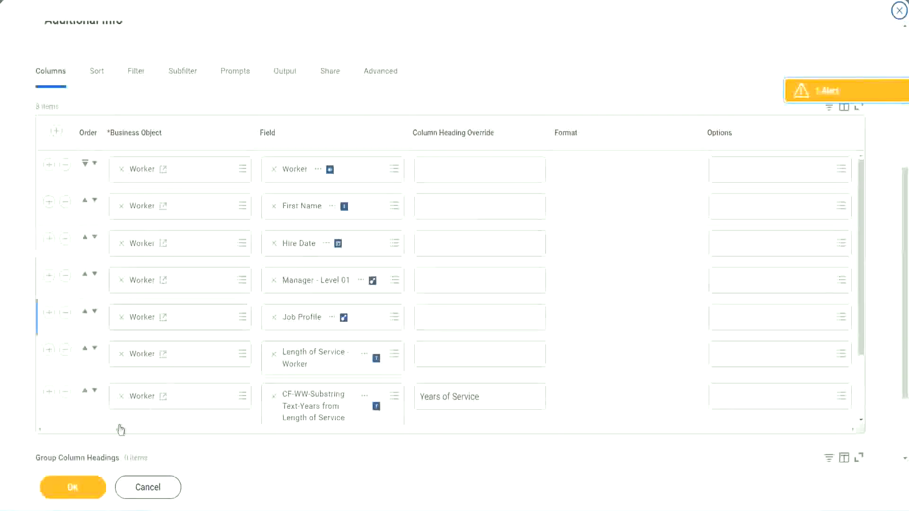
pyautogui.click(50, 392)
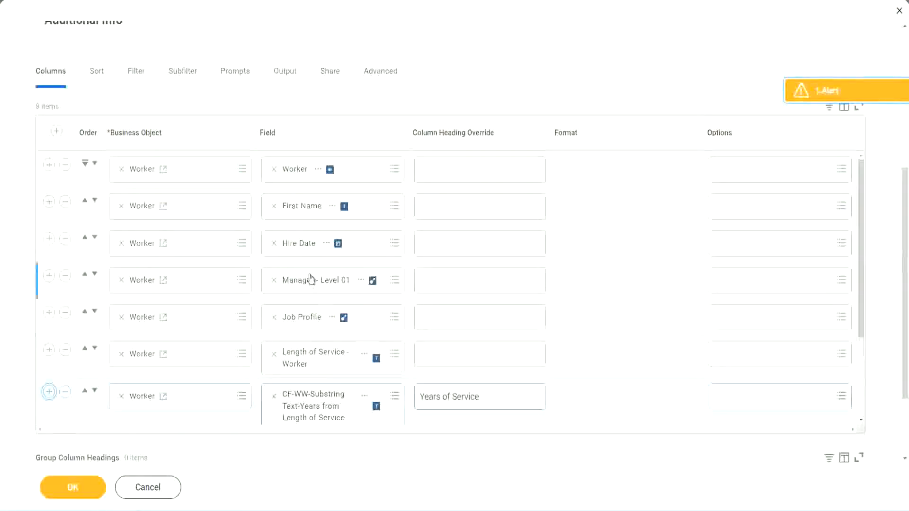
pyautogui.scroll(-3, 154, 355)
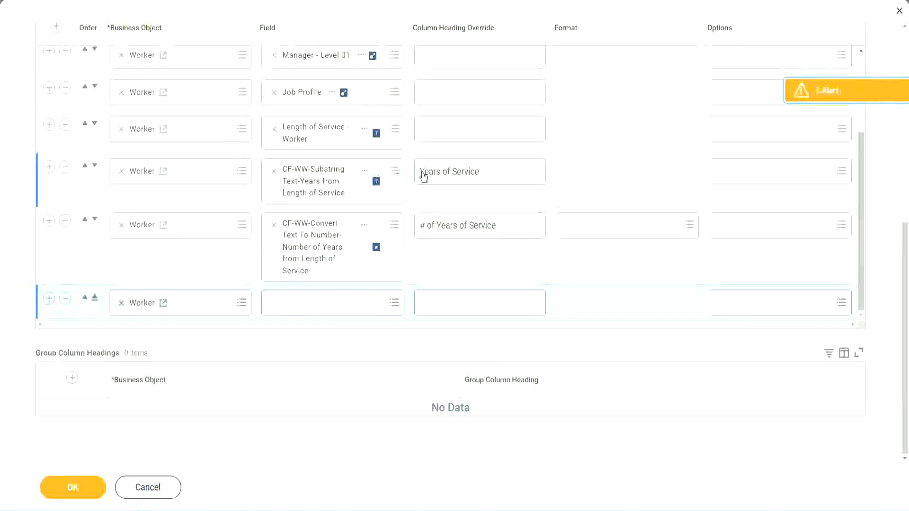
pyautogui.click(67, 168)
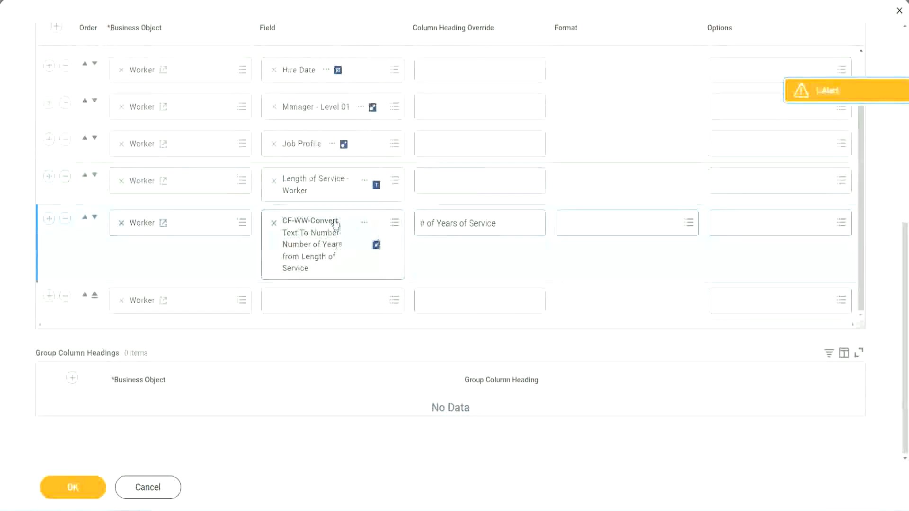
# Fill the empty Worker row with CF-WW-Eval Exp-Derive Experience Bands from Years of Service, headed "Experience Bands", and save the report
pyautogui.click(297, 299)
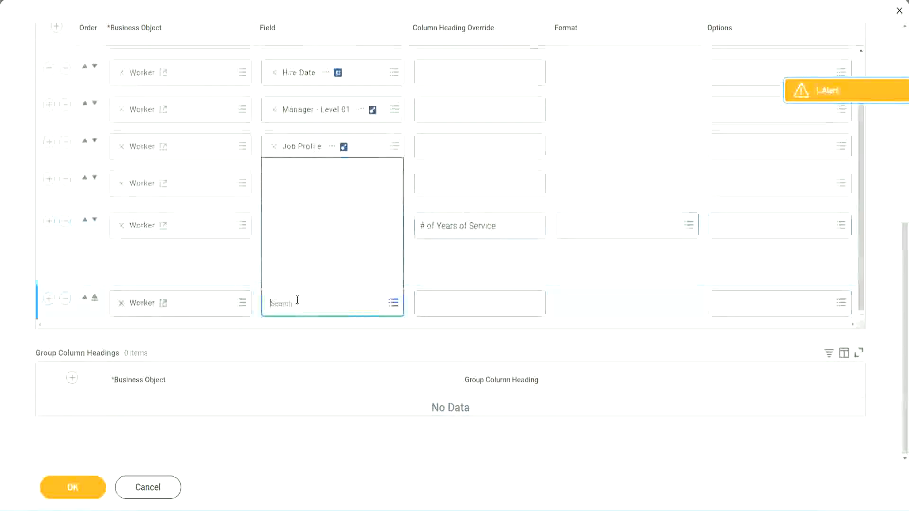
pyautogui.hotkey('ctrl', 'v')
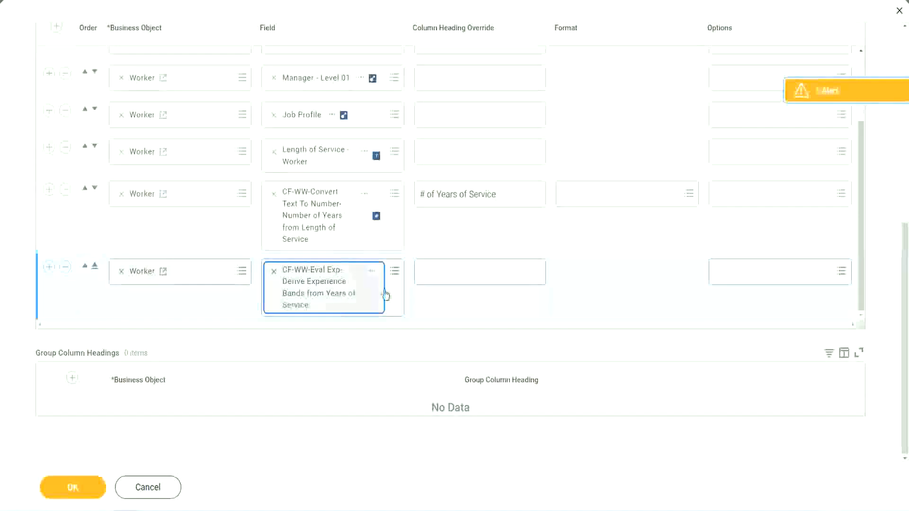
pyautogui.click(463, 272)
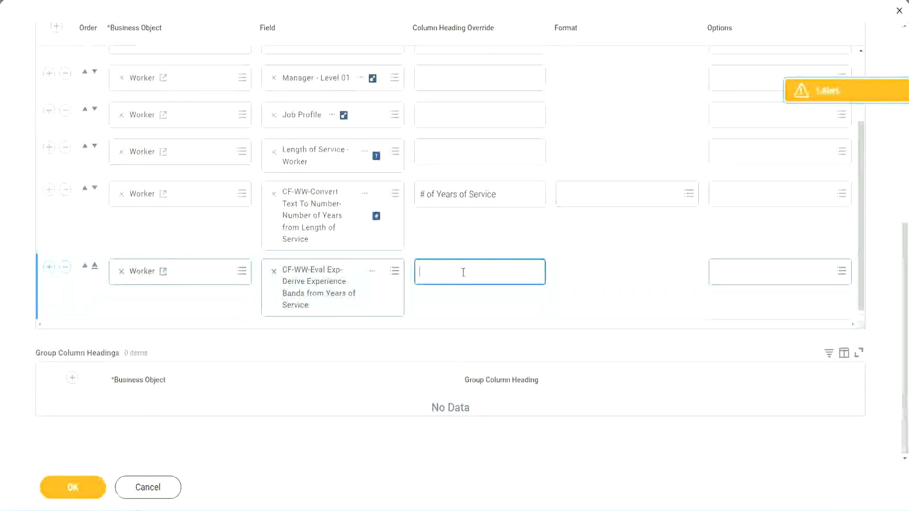
pyautogui.write('E')
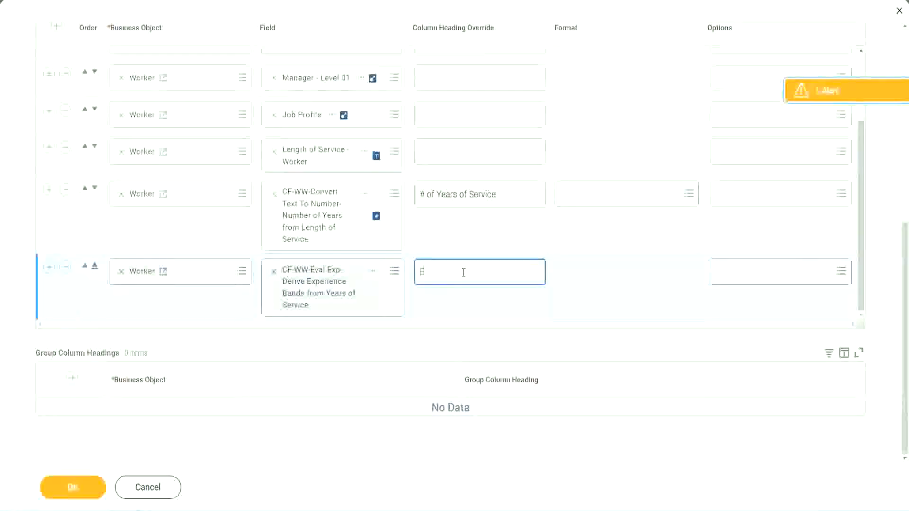
pyautogui.write('xperience')
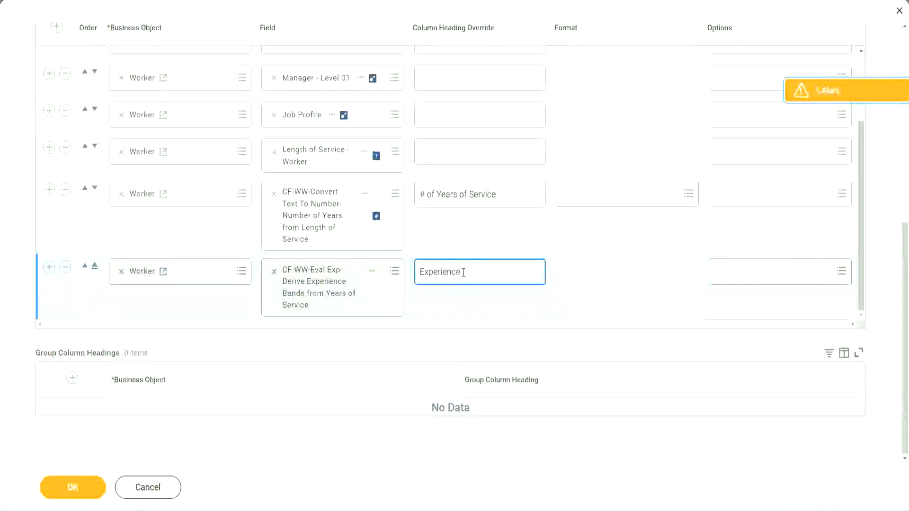
pyautogui.write(' Bands')
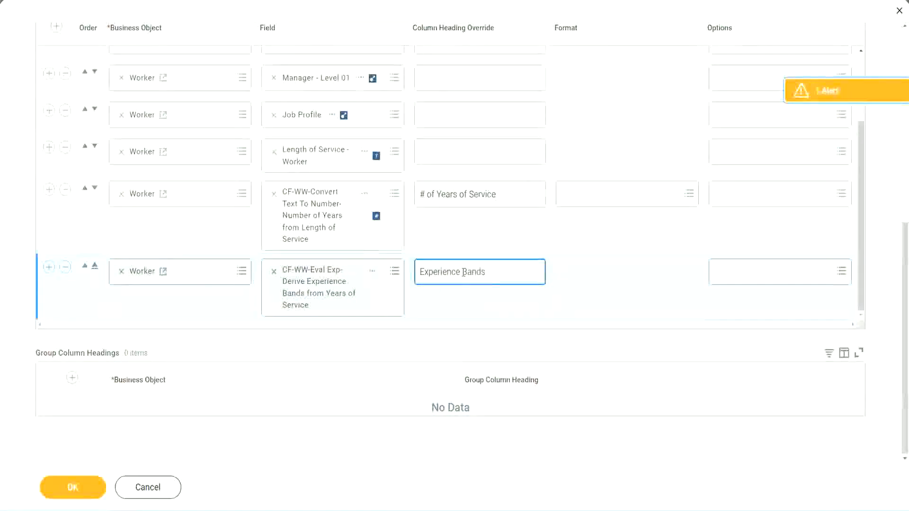
pyautogui.click(86, 489)
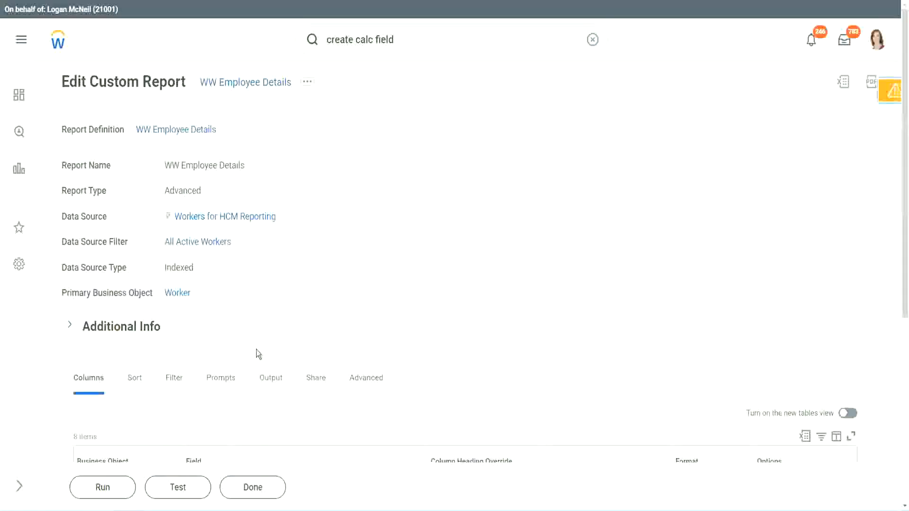
# Run the WW Employee Details report with all prompts left blank and check the first worker's number of years of service
pyautogui.scroll(-5, 283, 321)
pyautogui.click(104, 488)
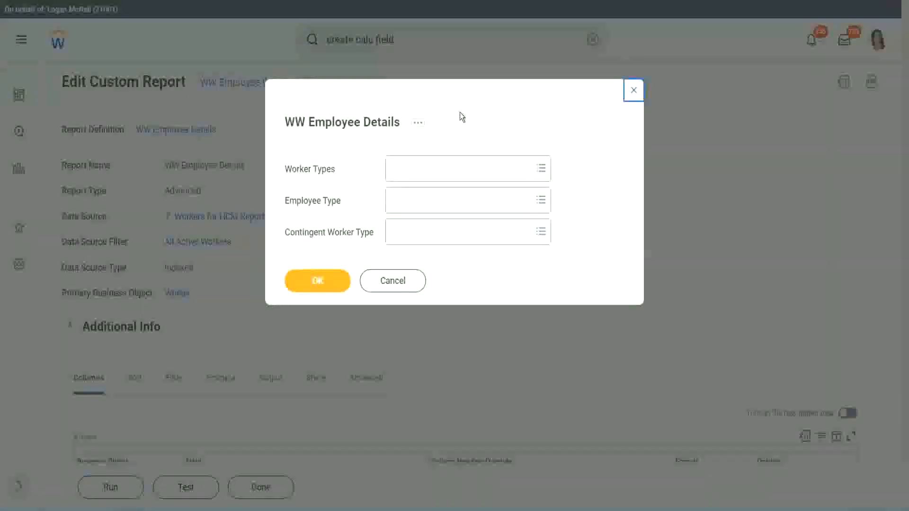
pyautogui.click(317, 281)
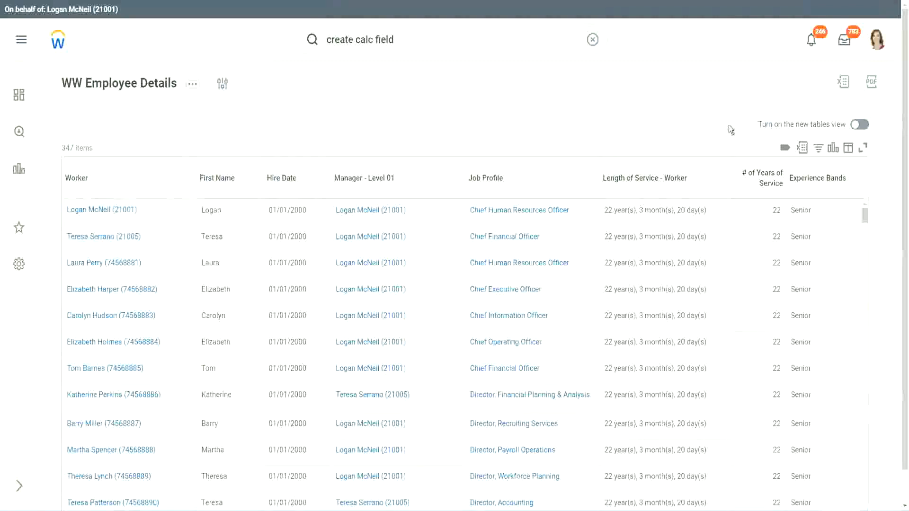
pyautogui.scroll(-1, 748, 152)
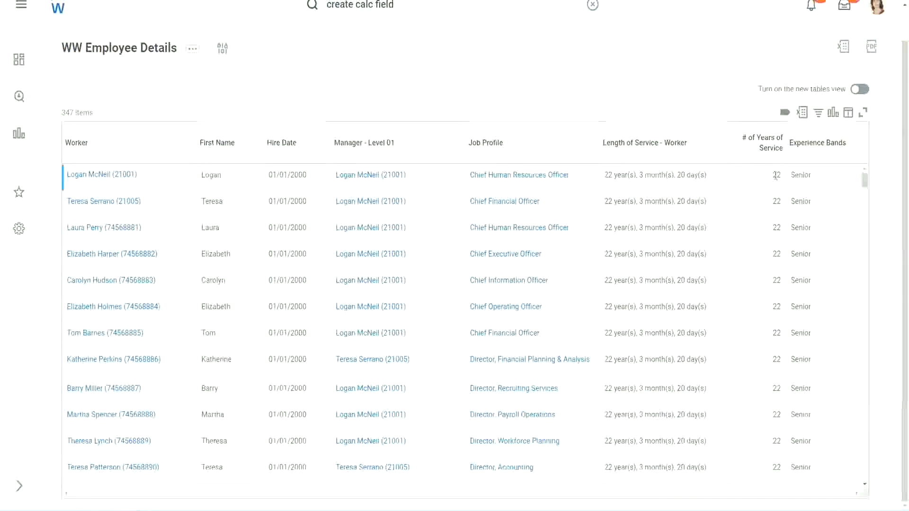
pyautogui.doubleClick(776, 176)
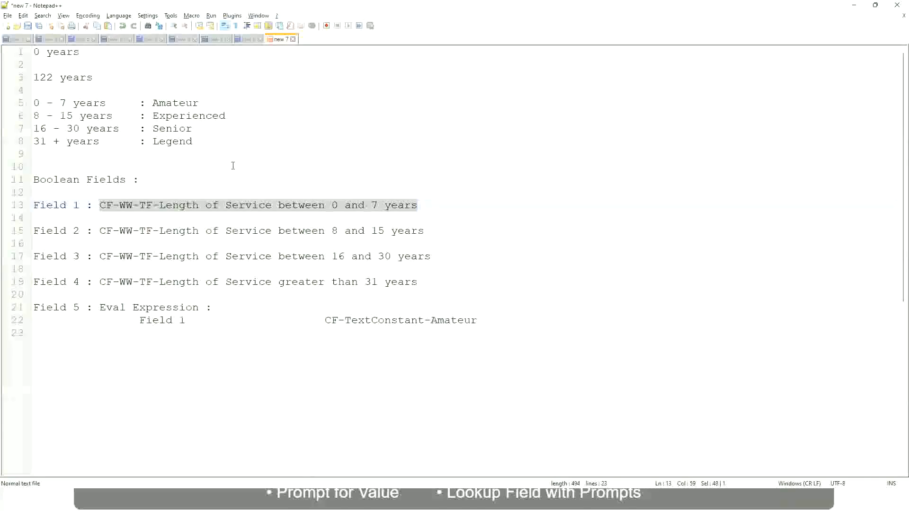
# Switch to the Notepad++ notes and check which experience band is defined for 16 - 30 years
pyautogui.click(233, 165)
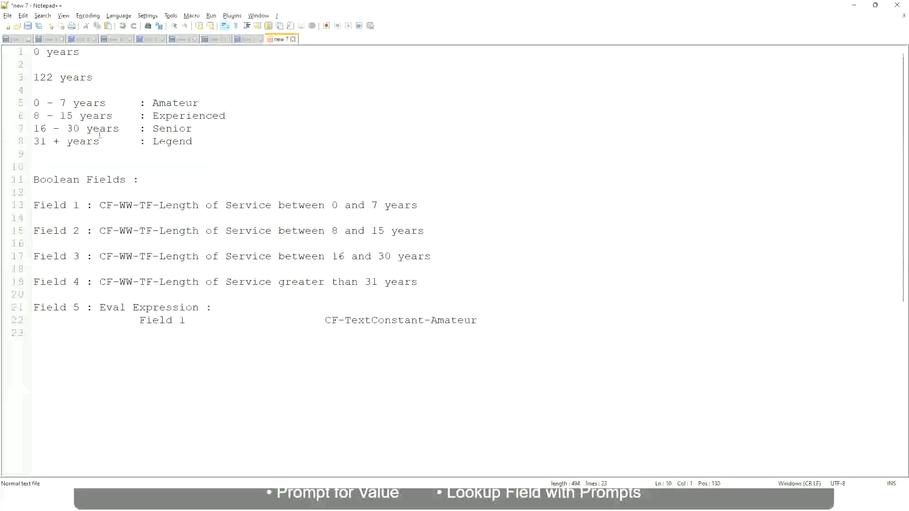
pyautogui.click(154, 128)
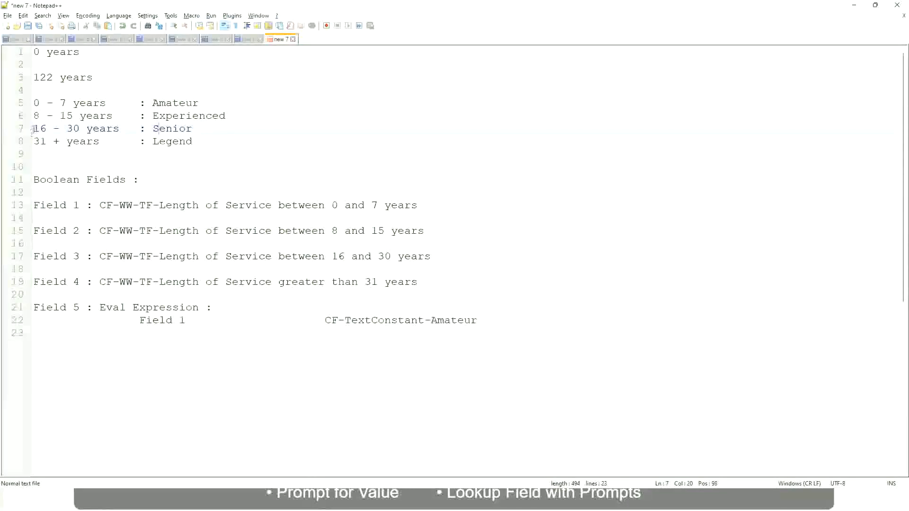
pyautogui.moveTo(33, 129); pyautogui.dragTo(86, 129)
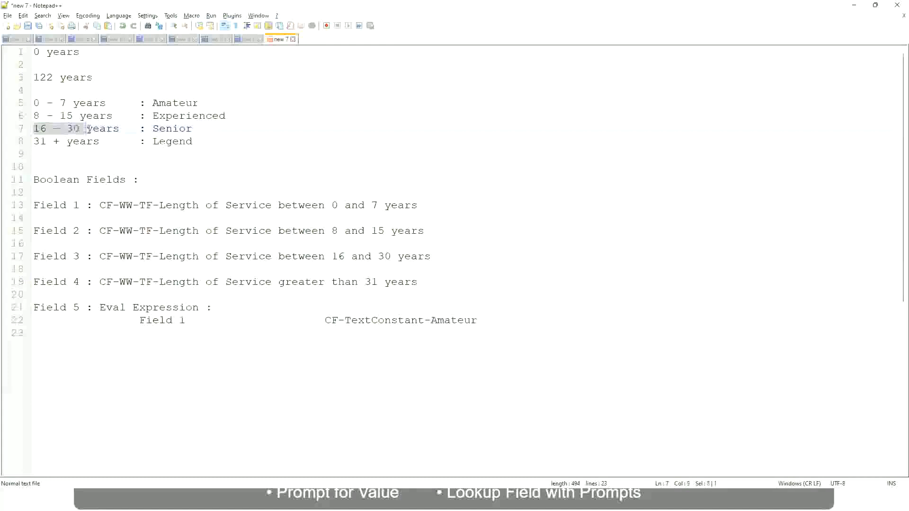
pyautogui.doubleClick(169, 128)
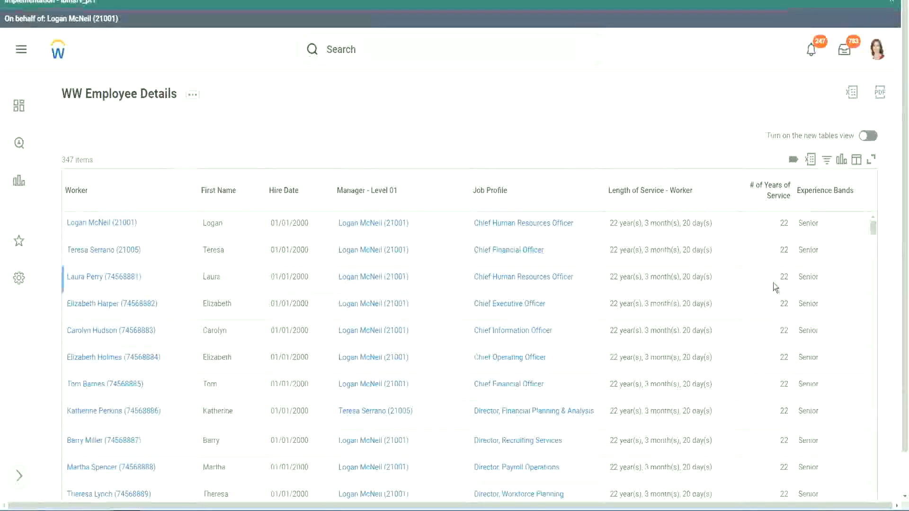
# Return to the Workday report output and compare # of Years of Service with Experience Bands across the worker rows
pyautogui.scroll(-3, 774, 283)
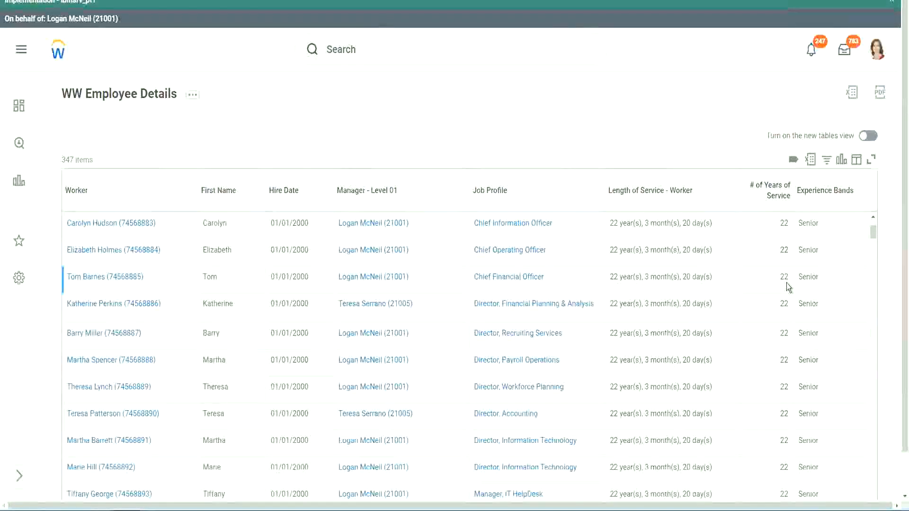
pyautogui.scroll(-7, 786, 289)
pyautogui.scroll(-7, 791, 313)
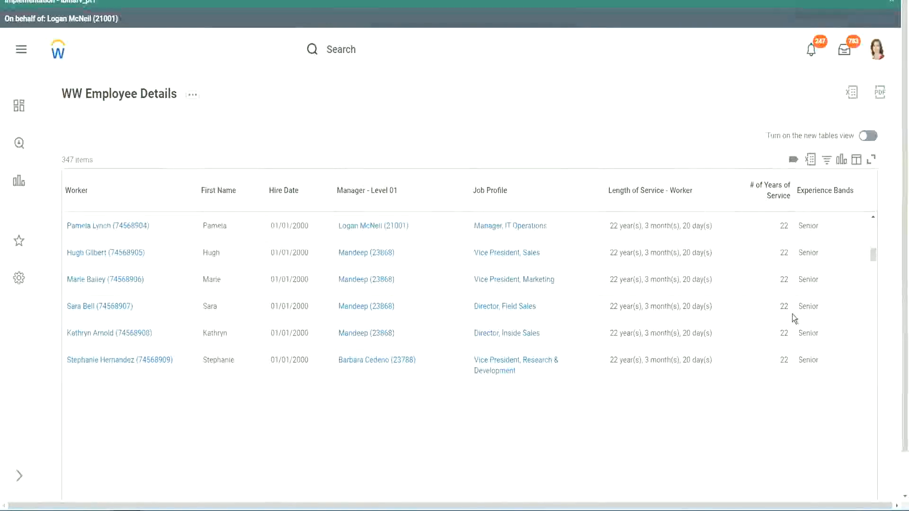
pyautogui.scroll(-2, 806, 326)
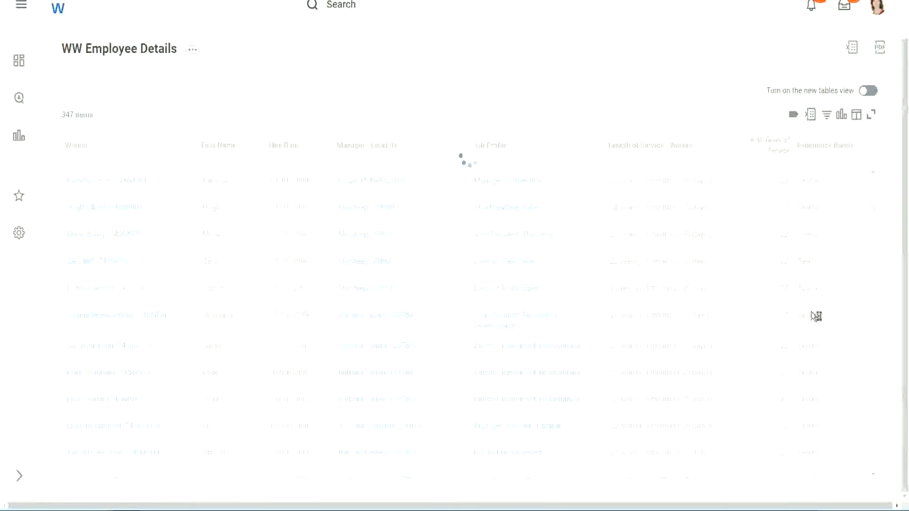
pyautogui.scroll(-5, 842, 269)
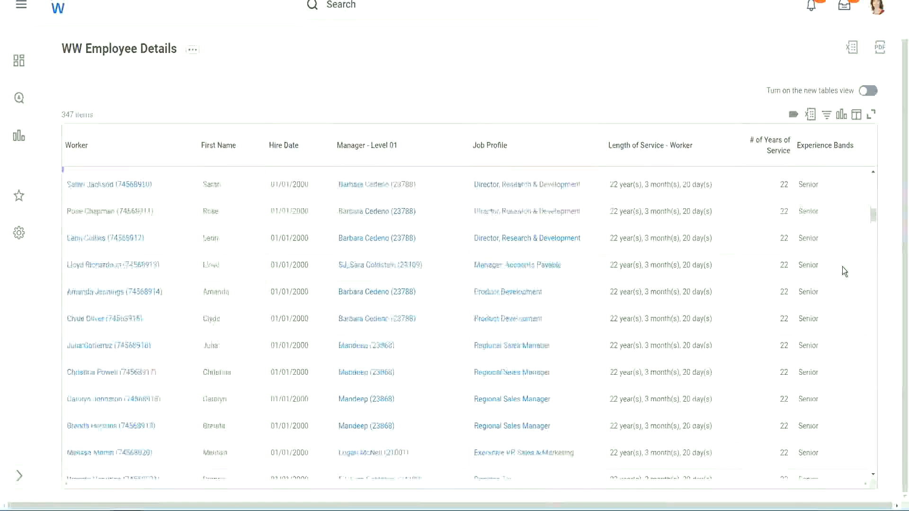
pyautogui.scroll(-3, 842, 268)
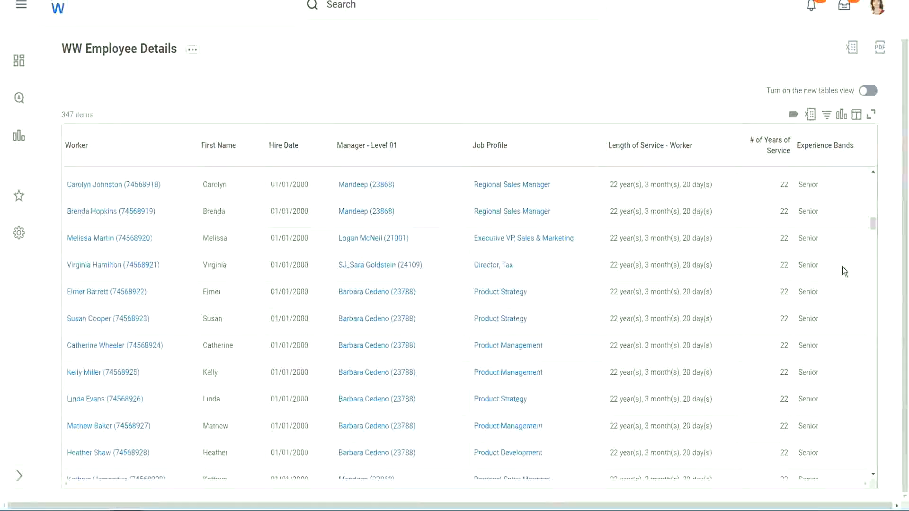
pyautogui.scroll(-5, 842, 267)
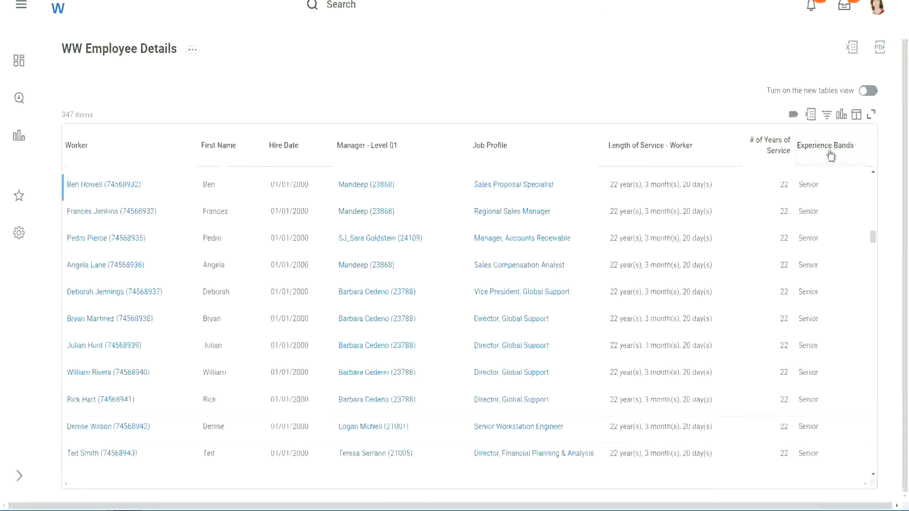
# Filter the Experience Bands column for values containing "Amateur"
pyautogui.click(831, 155)
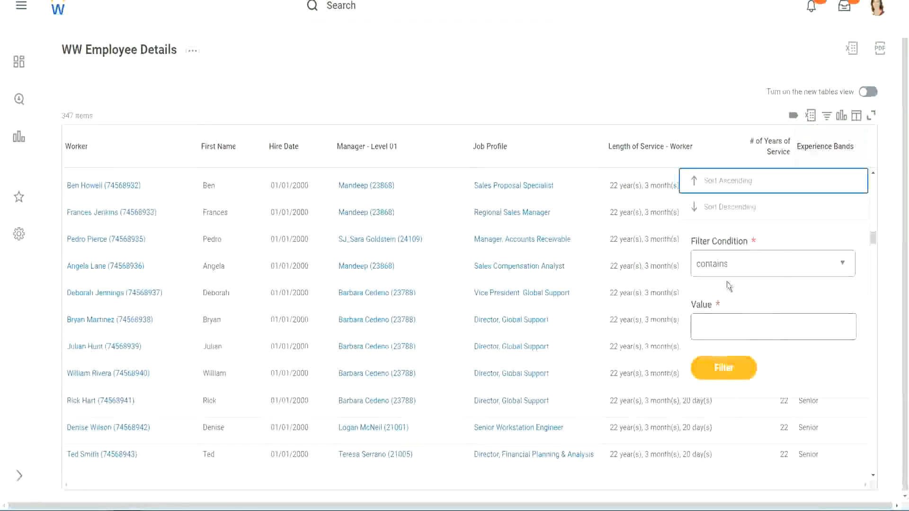
pyautogui.click(721, 318)
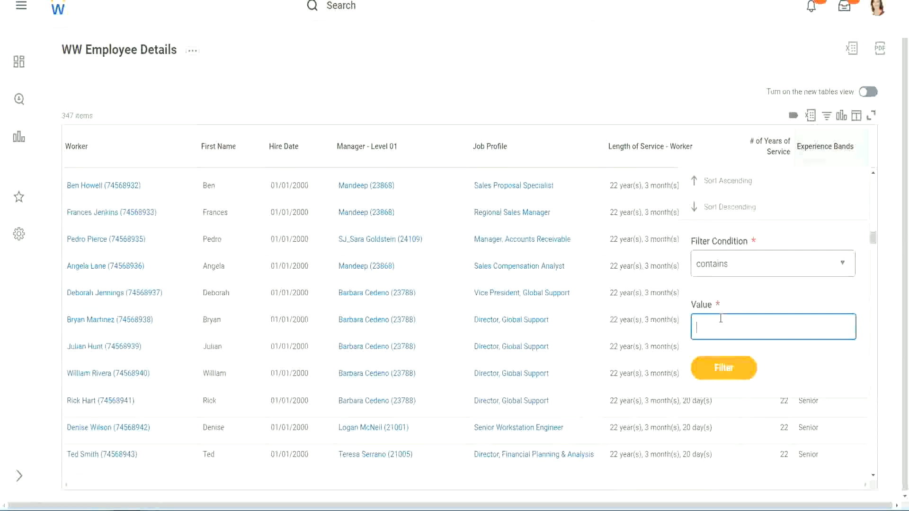
pyautogui.write('Amateur')
pyautogui.click(716, 374)
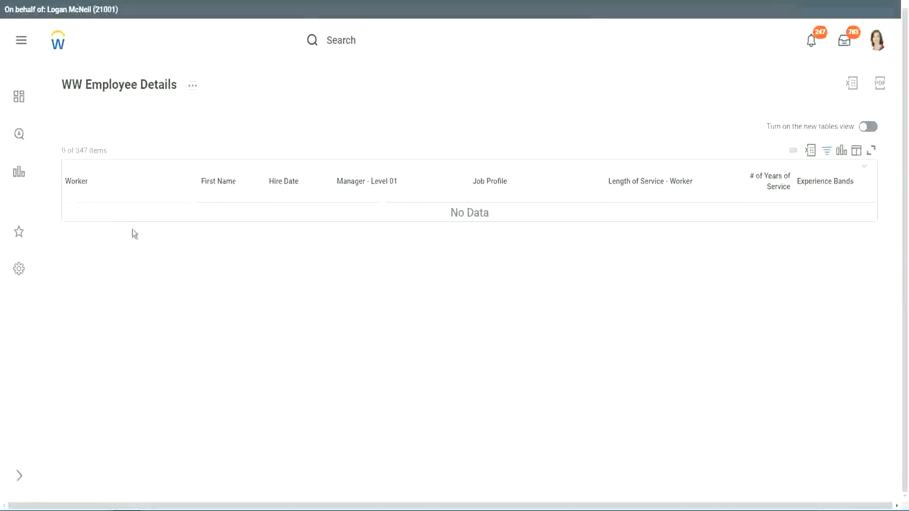
# Change the Experience Bands column filter to show the Legend workers
pyautogui.click(824, 182)
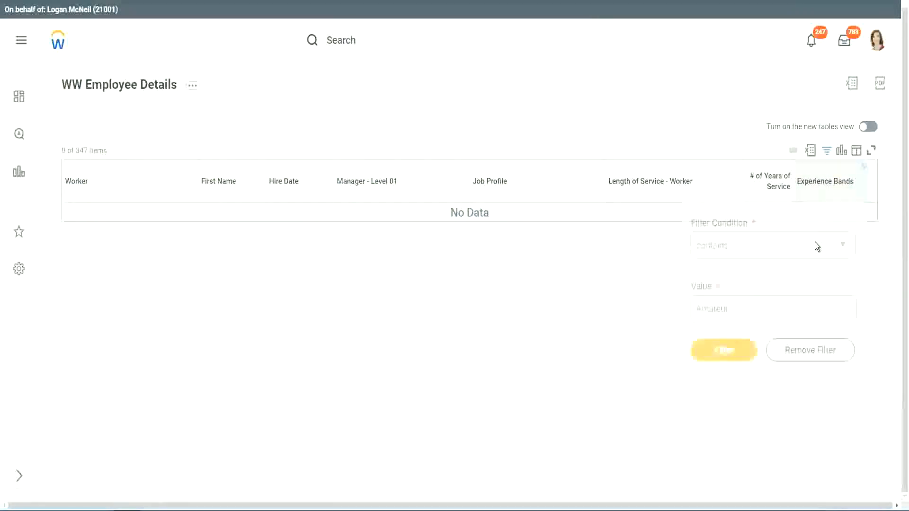
pyautogui.click(732, 308)
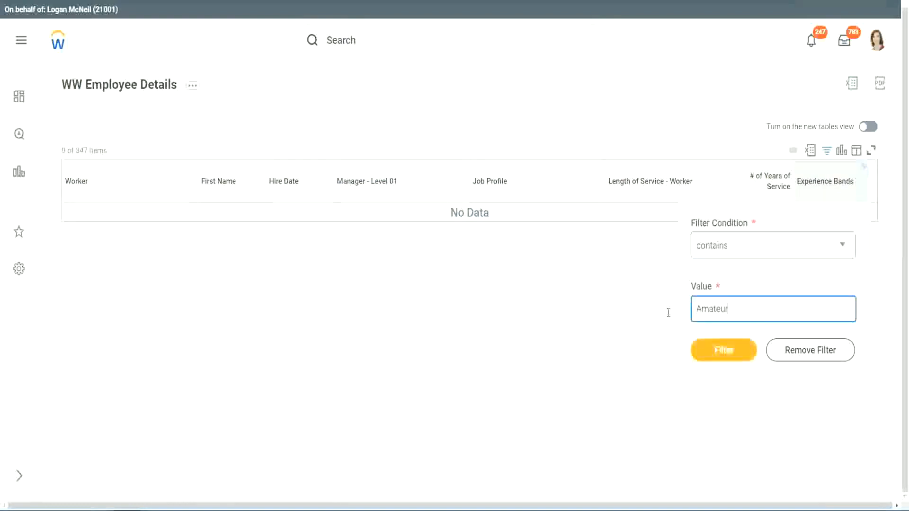
pyautogui.moveTo(668, 313); pyautogui.dragTo(649, 311)
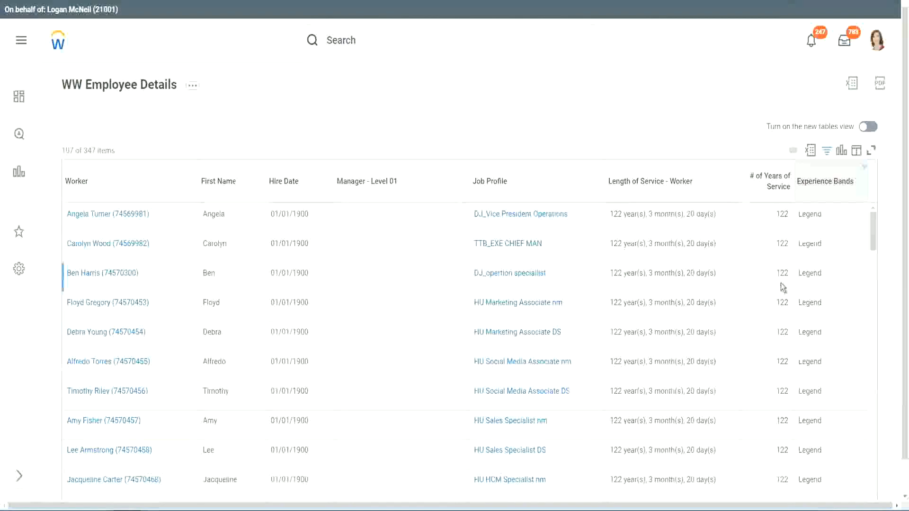
# Examine the hire dates and years of service of the Legend workers down to the end of the filtered list
pyautogui.scroll(-10, 781, 282)
pyautogui.scroll(-10, 780, 283)
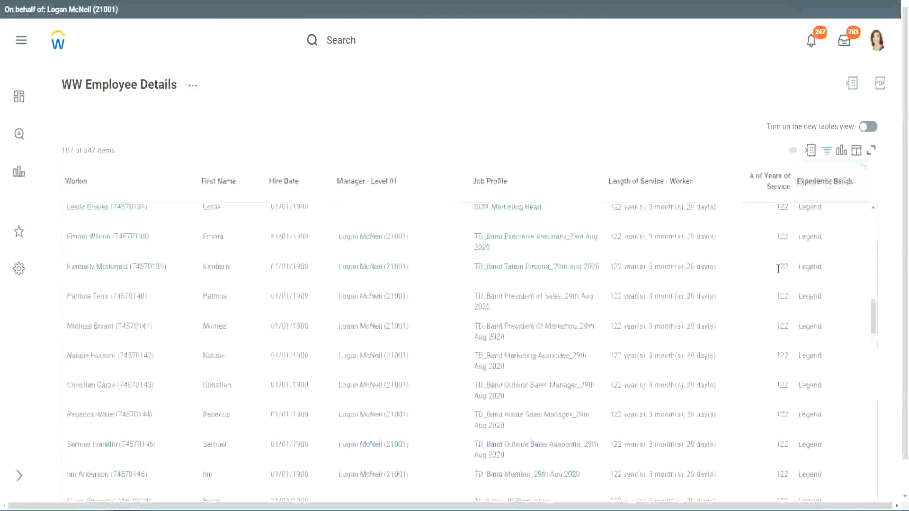
pyautogui.scroll(-15, 780, 270)
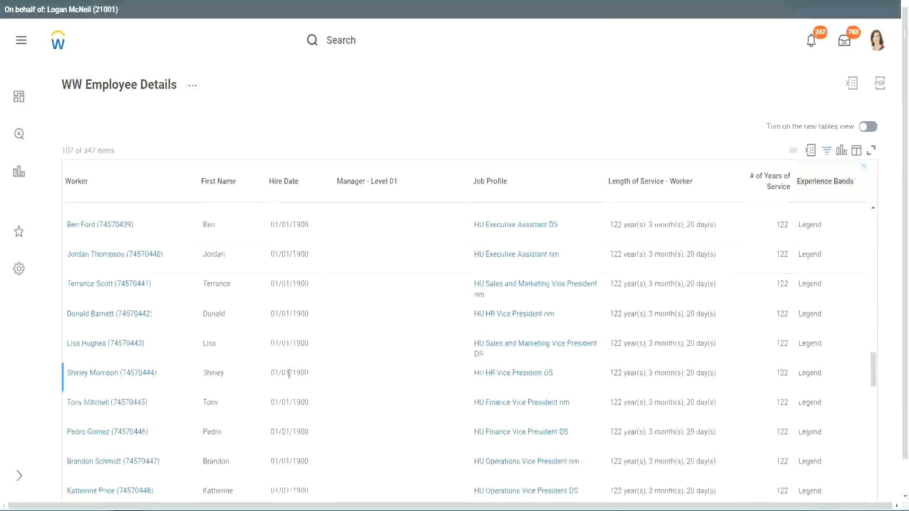
pyautogui.doubleClick(300, 373)
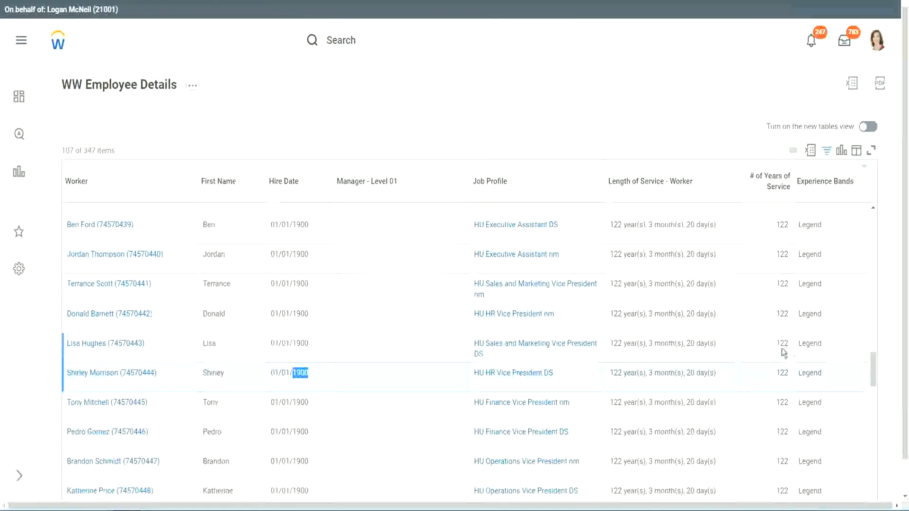
pyautogui.scroll(-2, 777, 355)
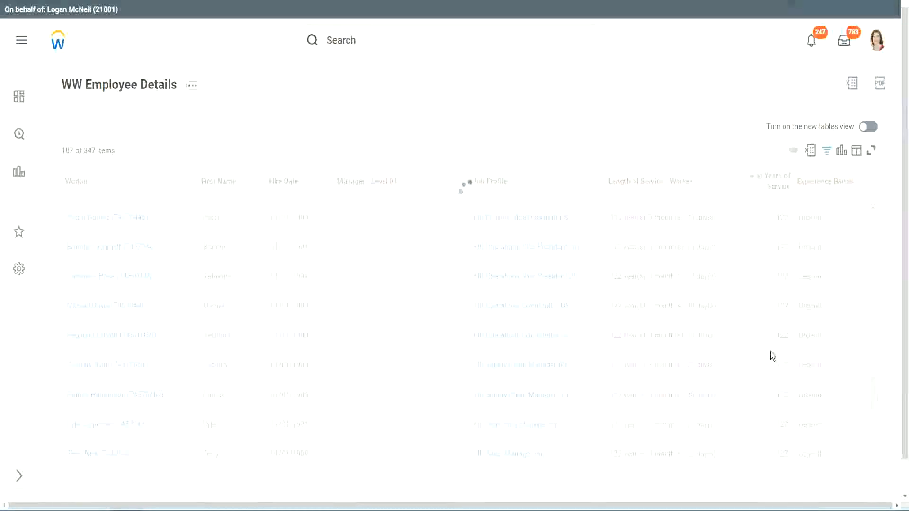
pyautogui.scroll(-10, 771, 351)
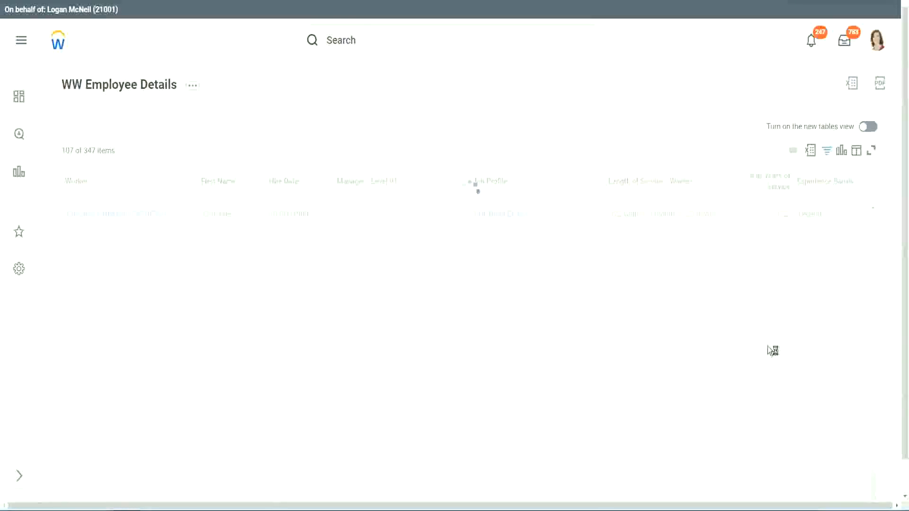
pyautogui.scroll(-6, 758, 313)
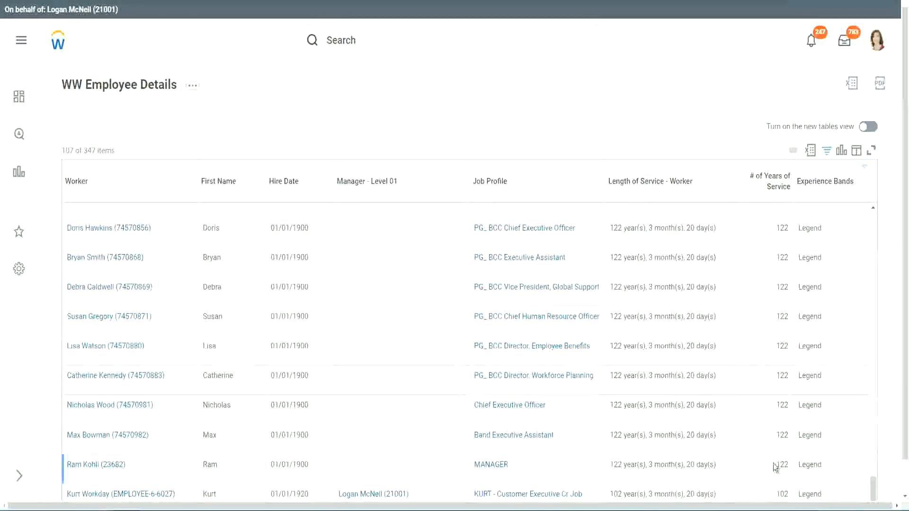
pyautogui.doubleClick(780, 494)
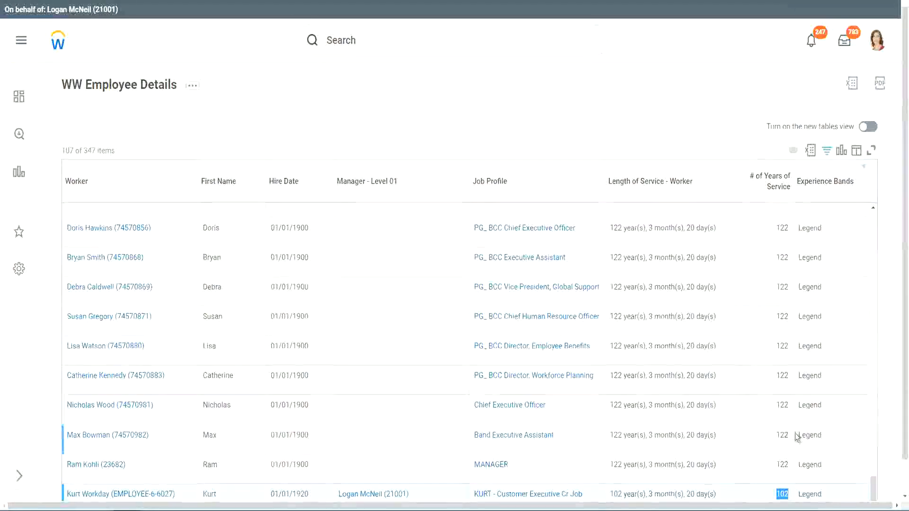
pyautogui.moveTo(782, 404); pyautogui.dragTo(789, 405)
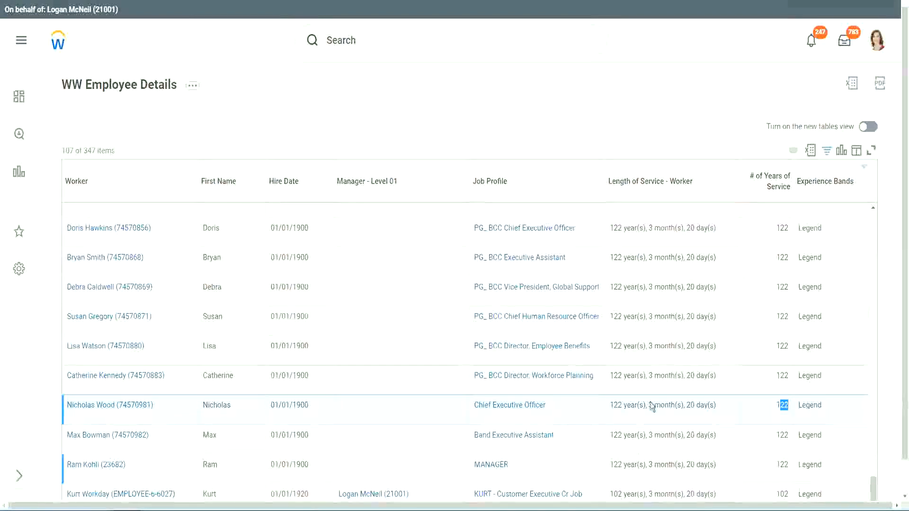
# Change the Experience Bands column filter to show values containing "Experienced"
pyautogui.click(763, 377)
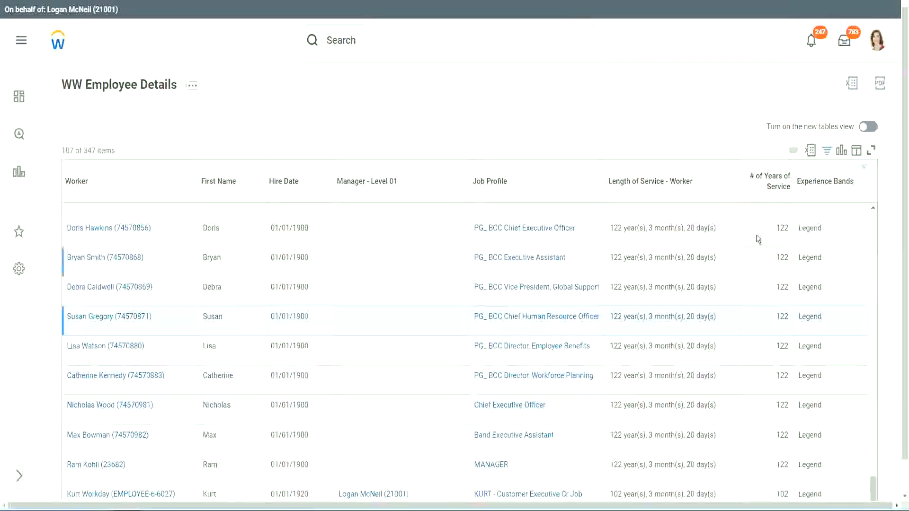
pyautogui.click(831, 187)
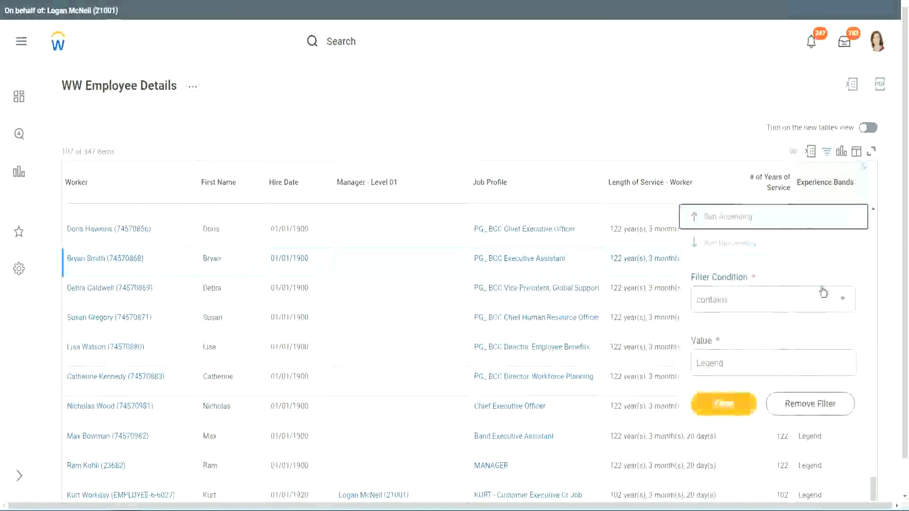
pyautogui.click(744, 362)
pyautogui.hotkey('ctrl', 'a')
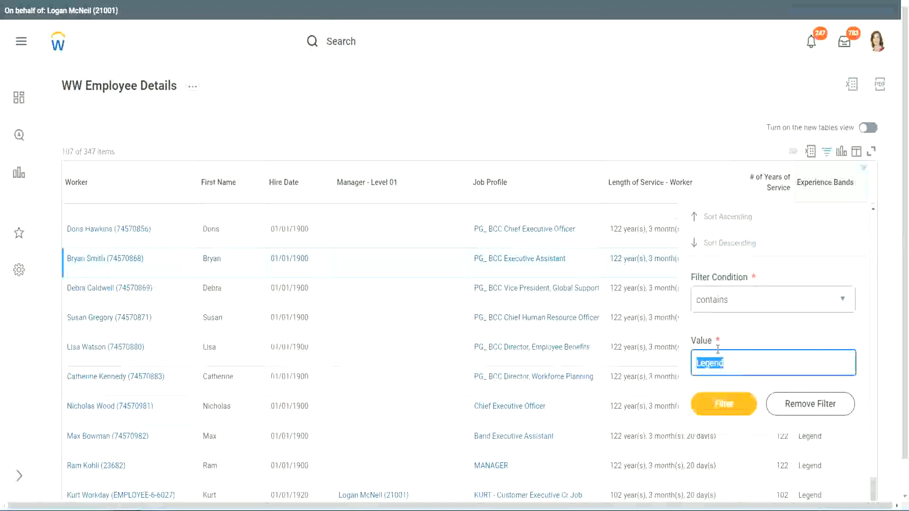
pyautogui.write('Ex')
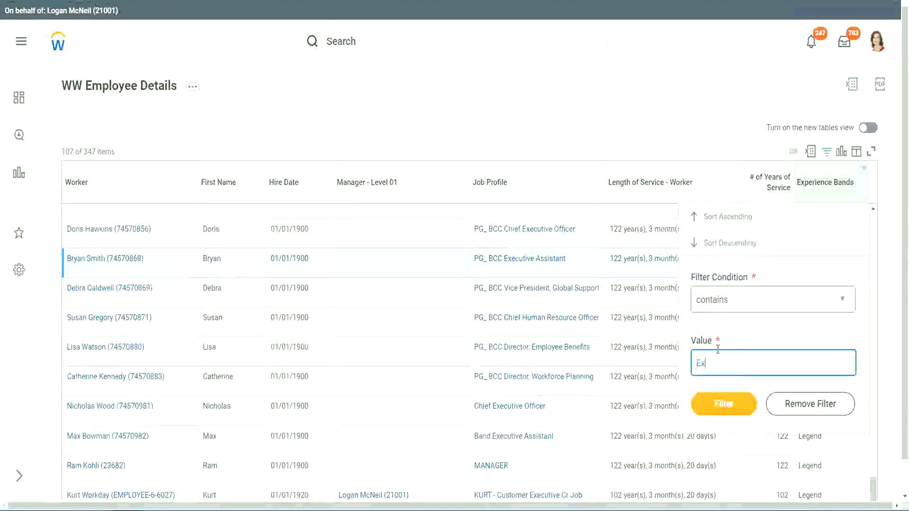
pyautogui.write('per')
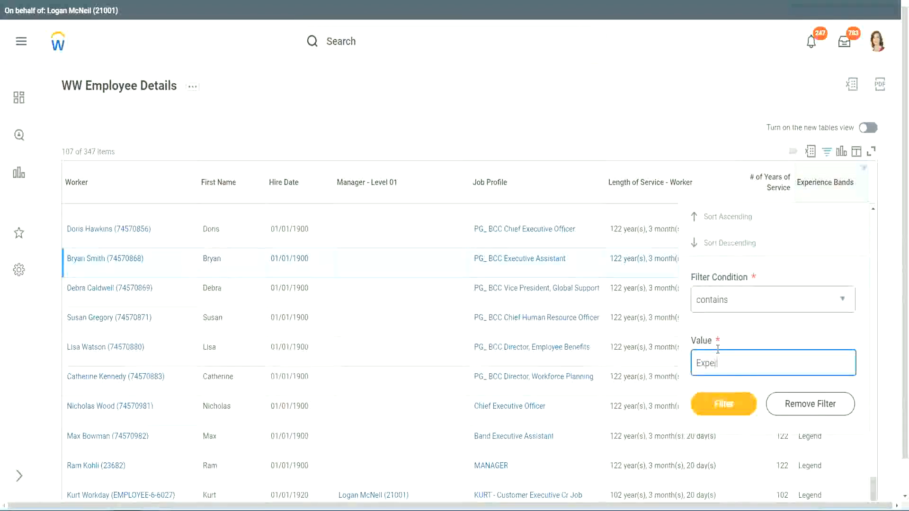
pyautogui.write('ienced')
pyautogui.click(729, 403)
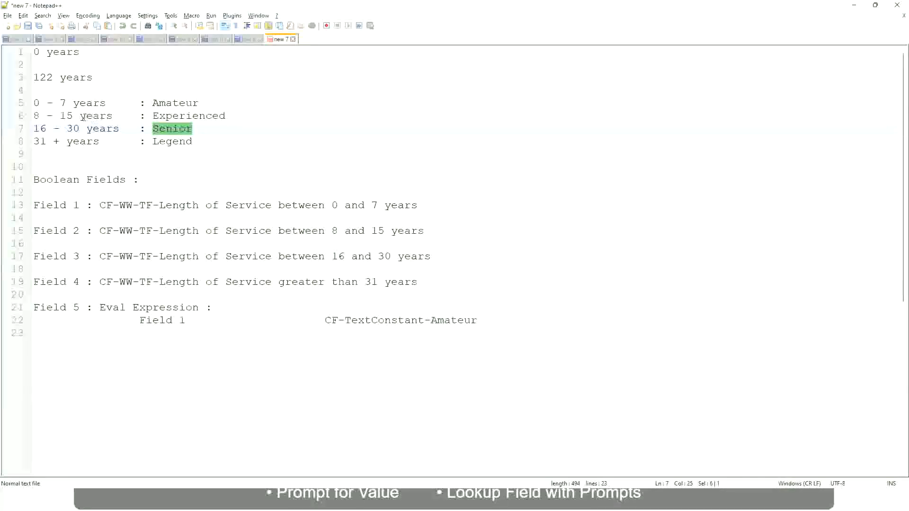
# Check the 8 - 15 years range in the Notepad++ notes against # of Years of Service for the Experienced workers in the Workday report
pyautogui.click(83, 117)
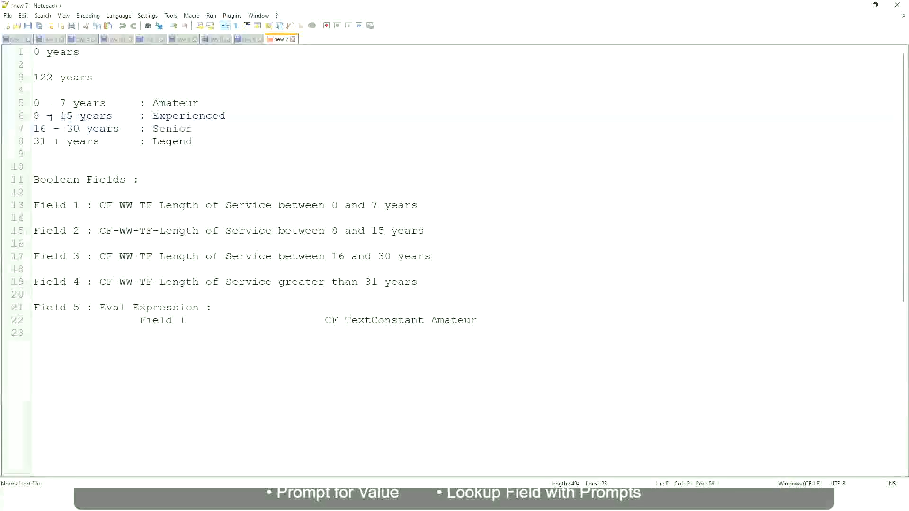
pyautogui.click(105, 117)
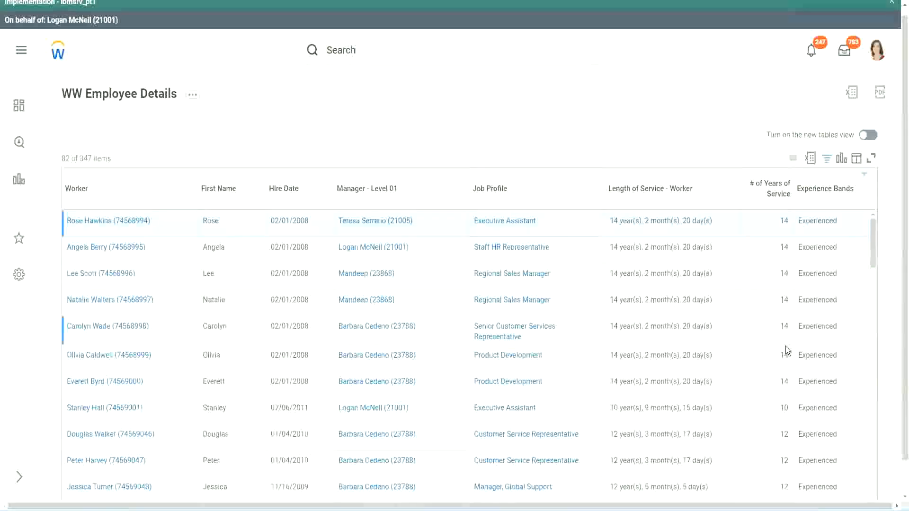
pyautogui.scroll(-2, 785, 345)
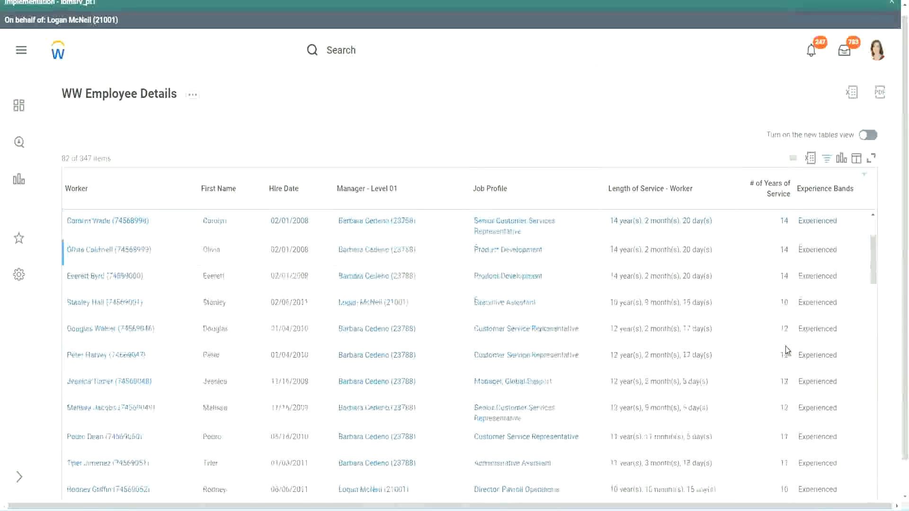
pyautogui.doubleClick(783, 249)
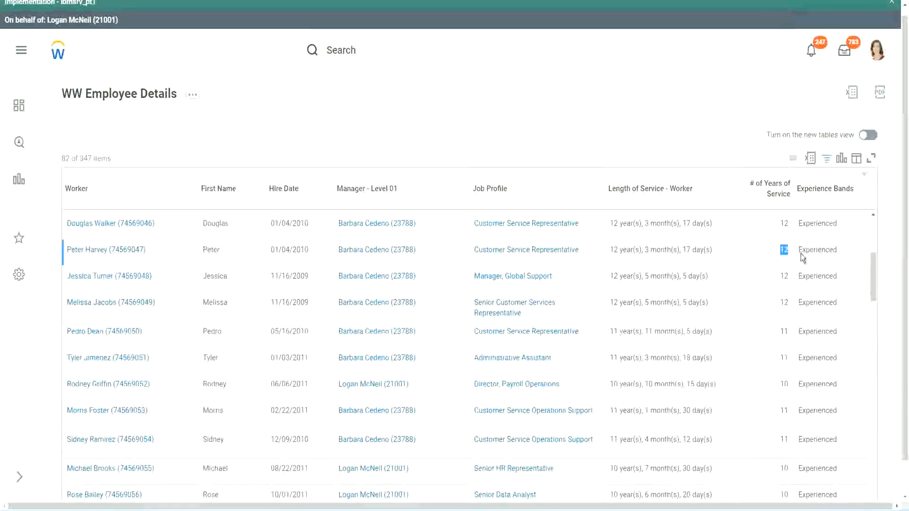
pyautogui.doubleClick(808, 249)
pyautogui.scroll(-2, 777, 380)
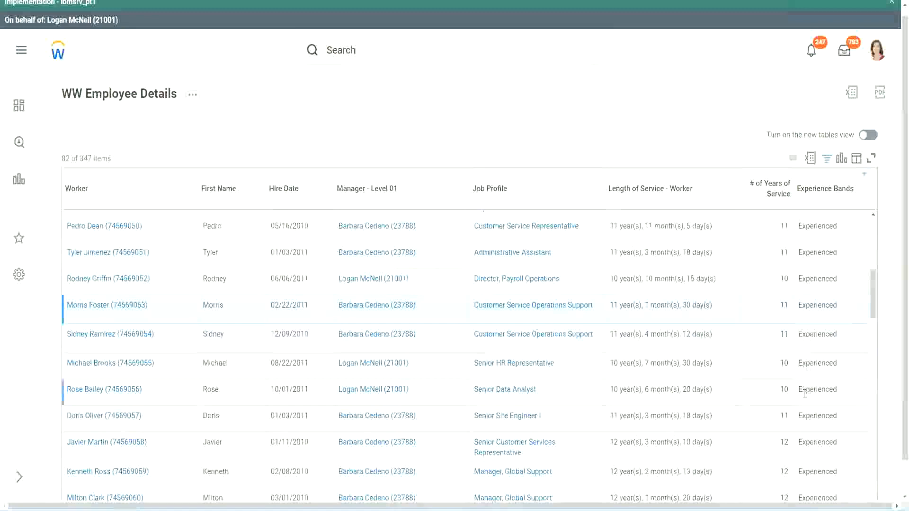
pyautogui.scroll(-5, 804, 393)
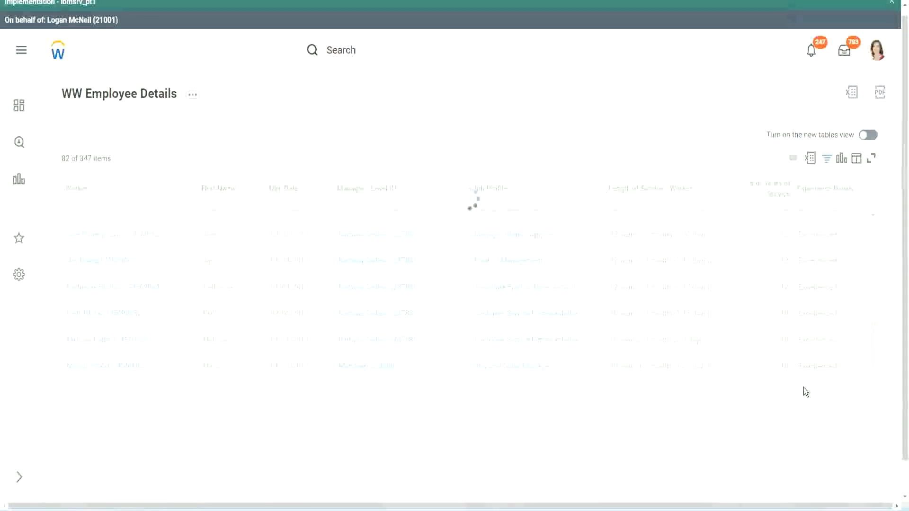